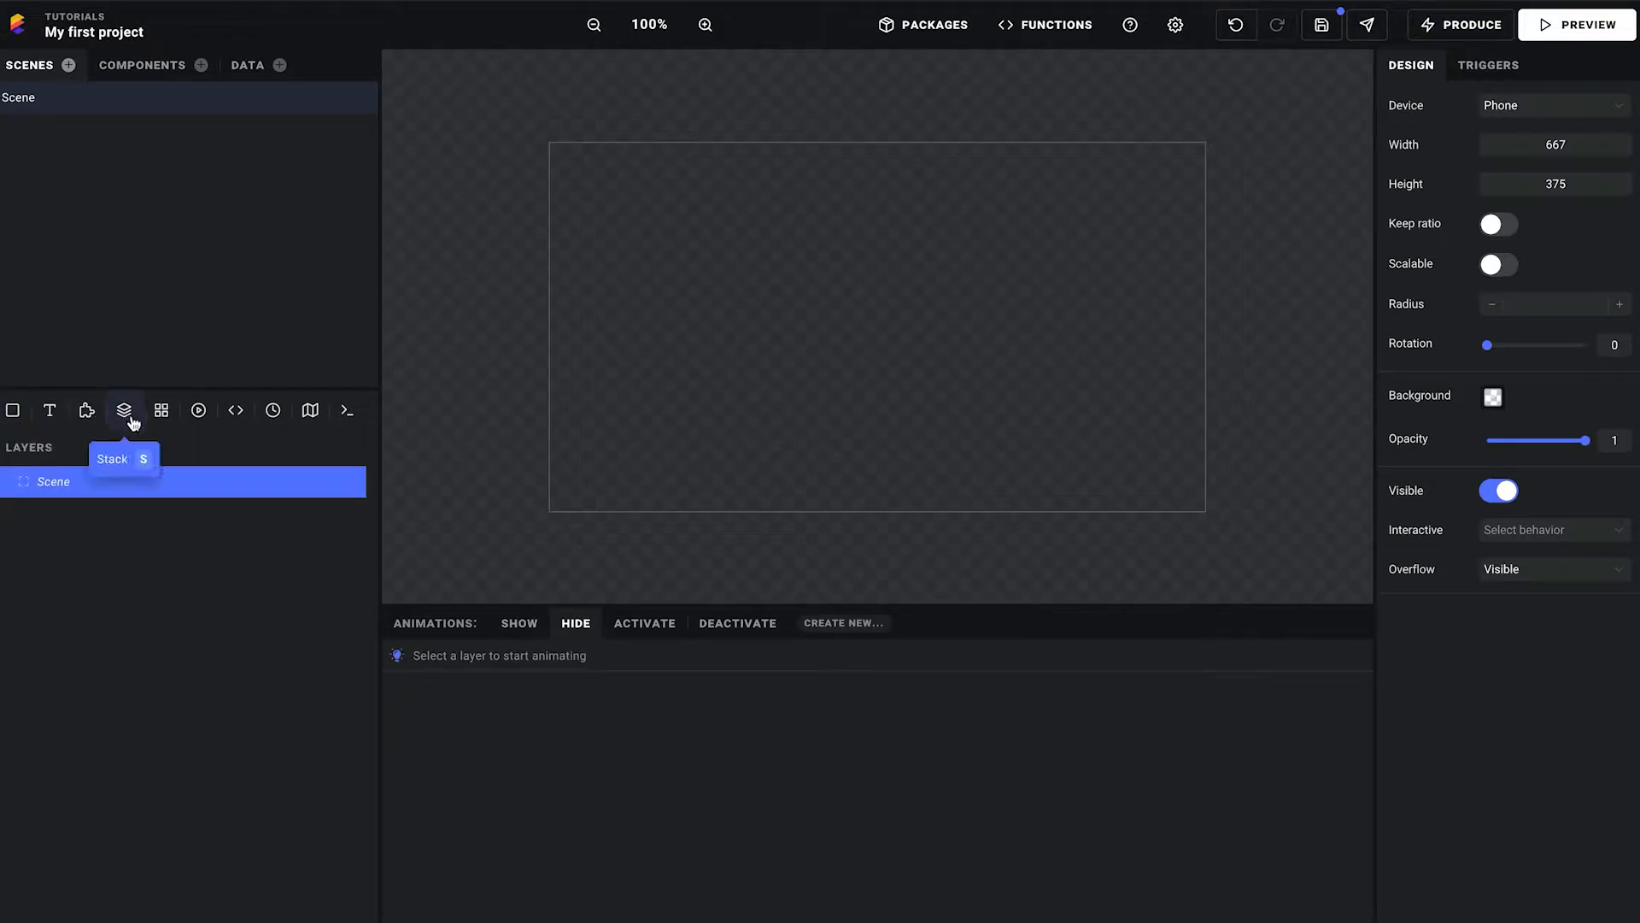
# Step: Add a rectangle layer to the empty scene and a text layer nested inside it
pyautogui.click(17, 417)
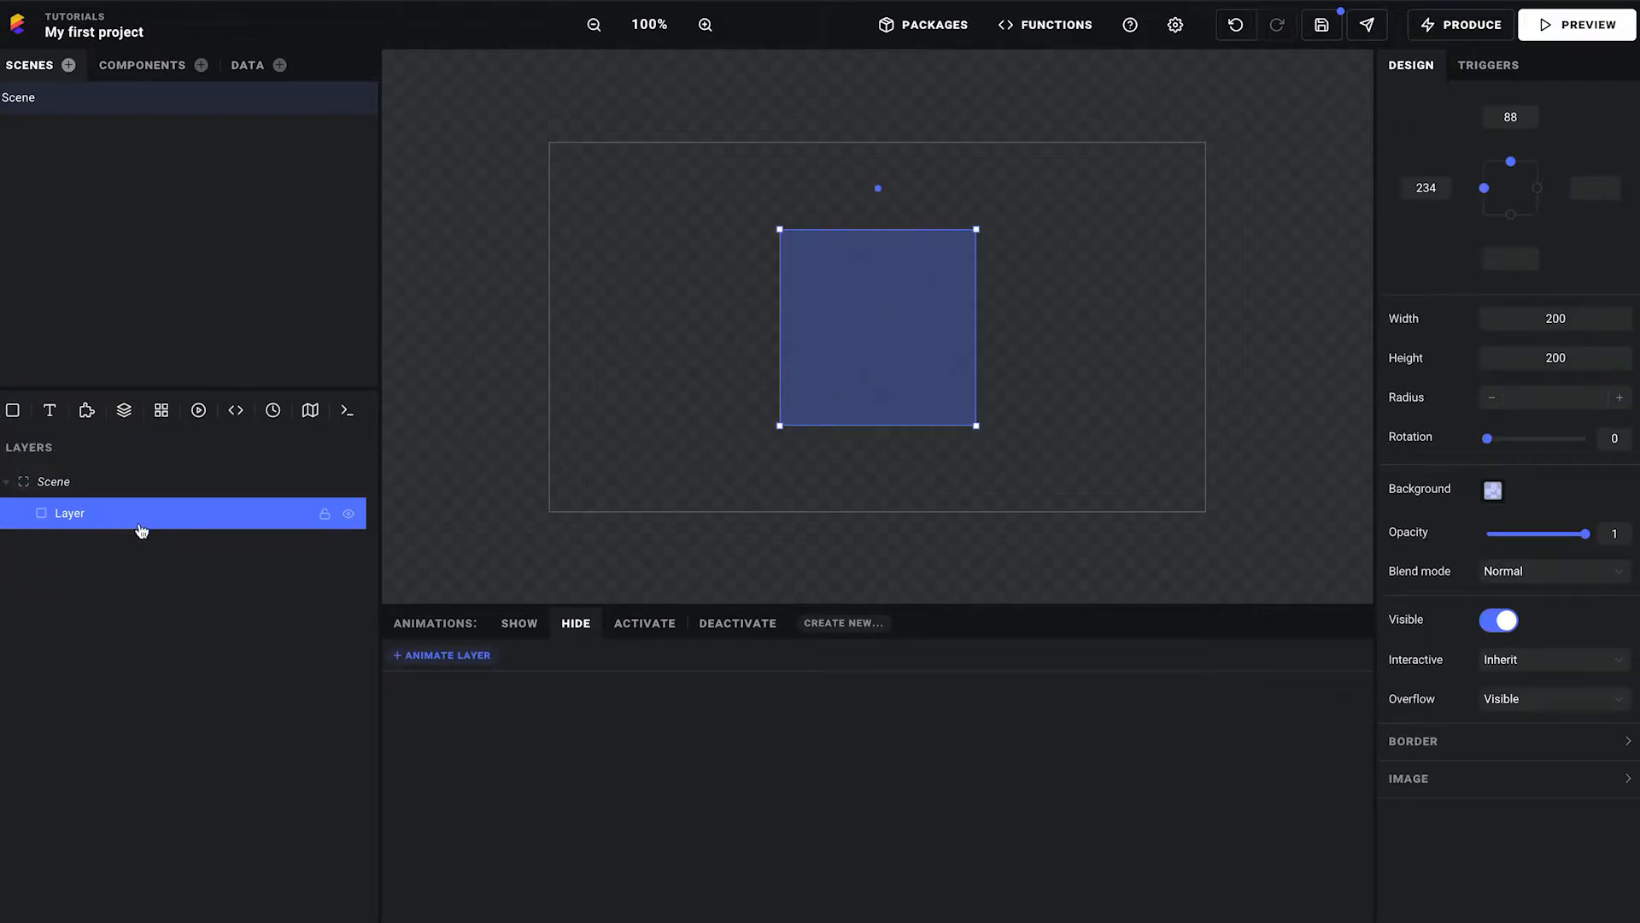
pyautogui.click(49, 411)
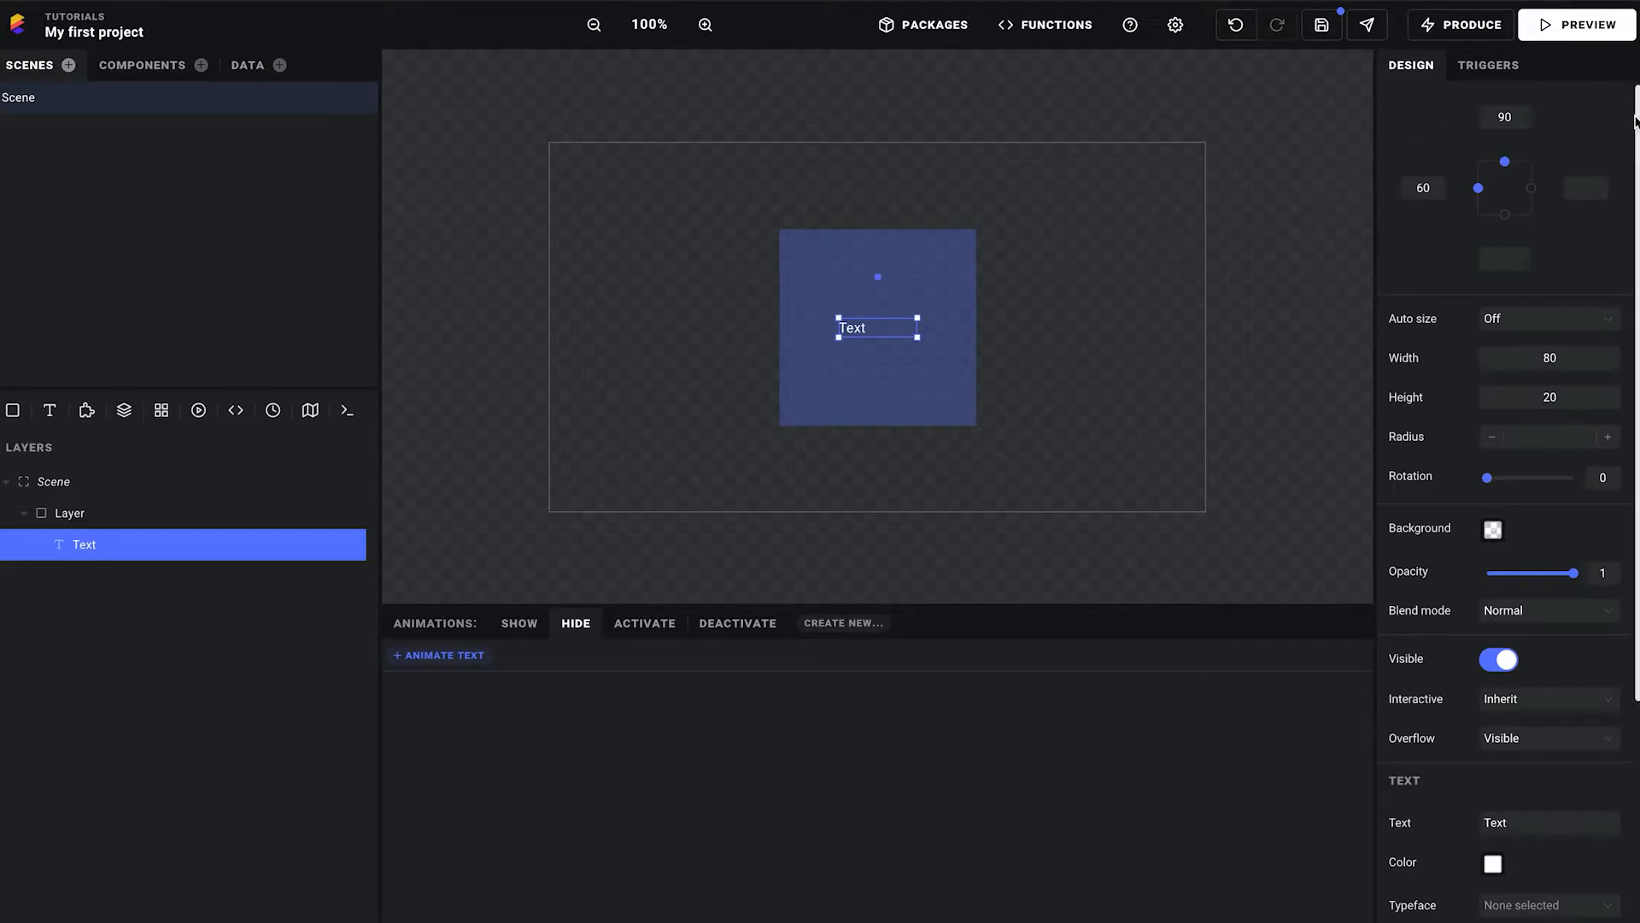
# Step: Pin the text layer to all four sides of its parent layer with offsets of 24
pyautogui.moveTo(1635, 120); pyautogui.dragTo(1625, 78)
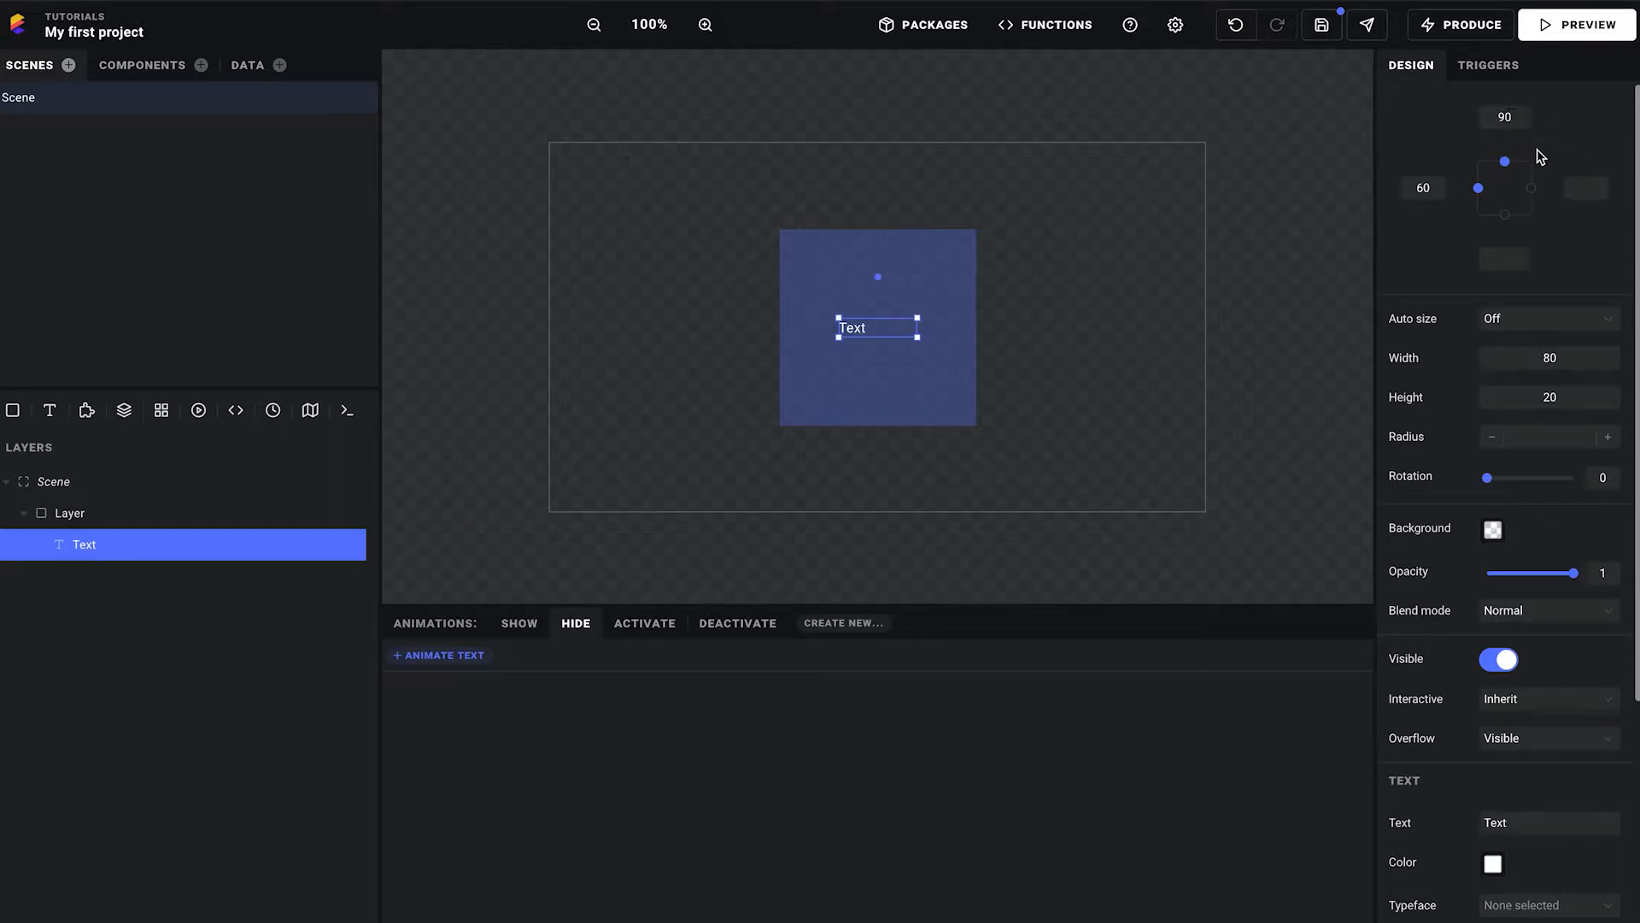
pyautogui.click(1510, 117)
pyautogui.write('24')
pyautogui.press('Tab')
pyautogui.write('24')
pyautogui.press('Tab')
pyautogui.write('24')
pyautogui.press('Tab')
pyautogui.write('24')
pyautogui.press('Tab')
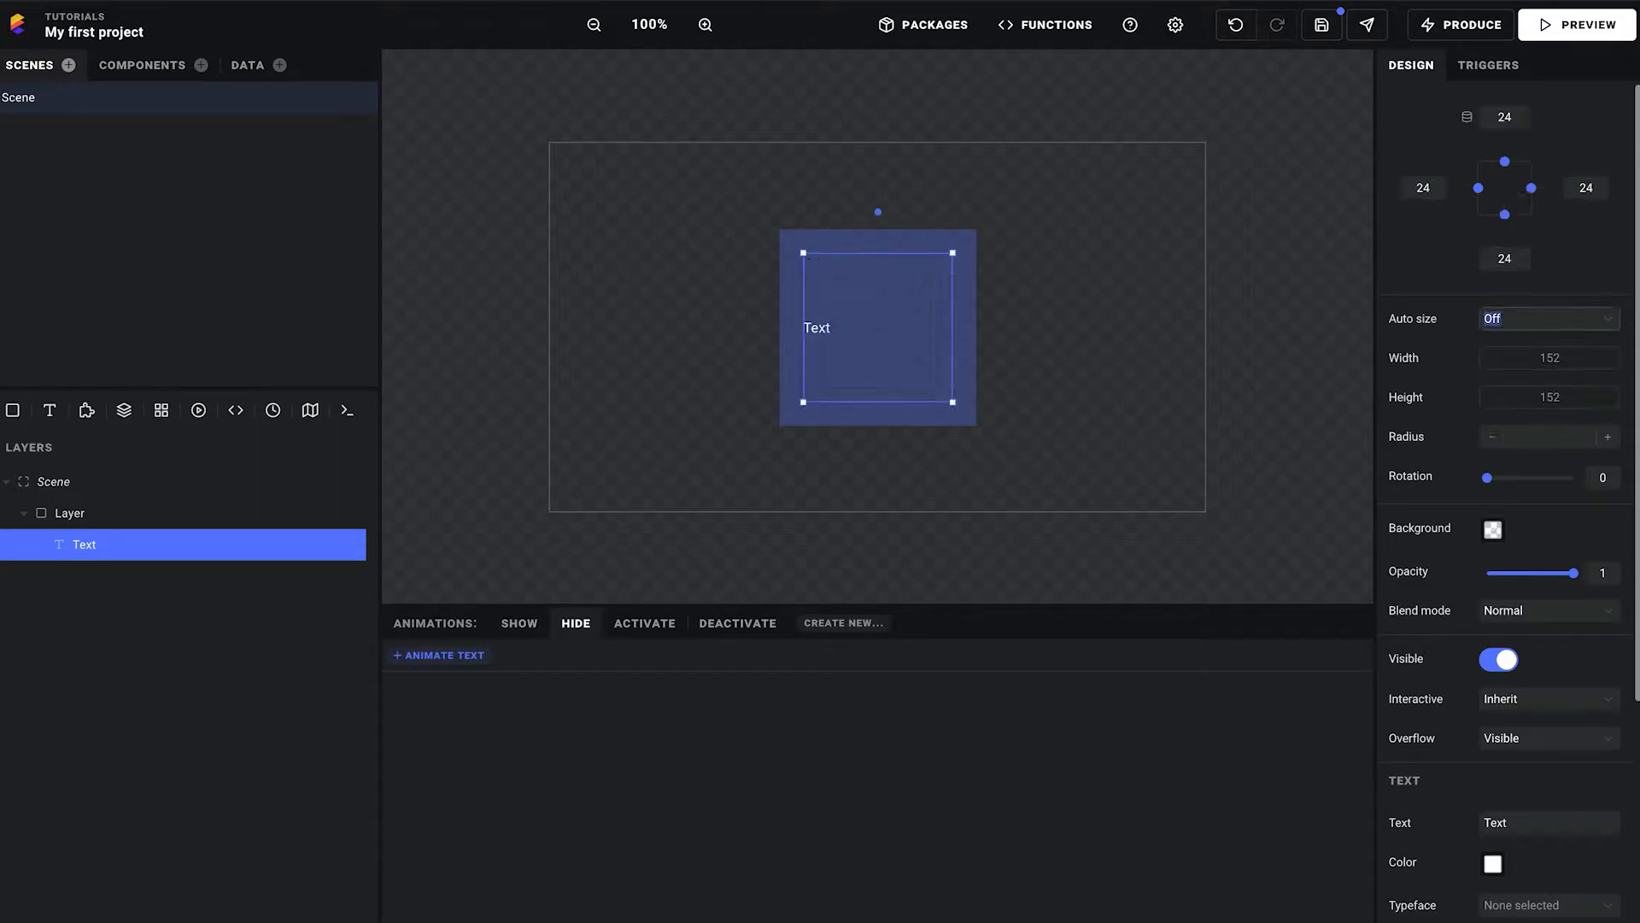
# Step: Resize the parent layer to about 375 × 87 and place it about 30 from the scene's left edge and 253 from its top
pyautogui.click(111, 522)
pyautogui.moveTo(777, 228); pyautogui.dragTo(608, 309)
pyautogui.moveTo(913, 319); pyautogui.dragTo(899, 416)
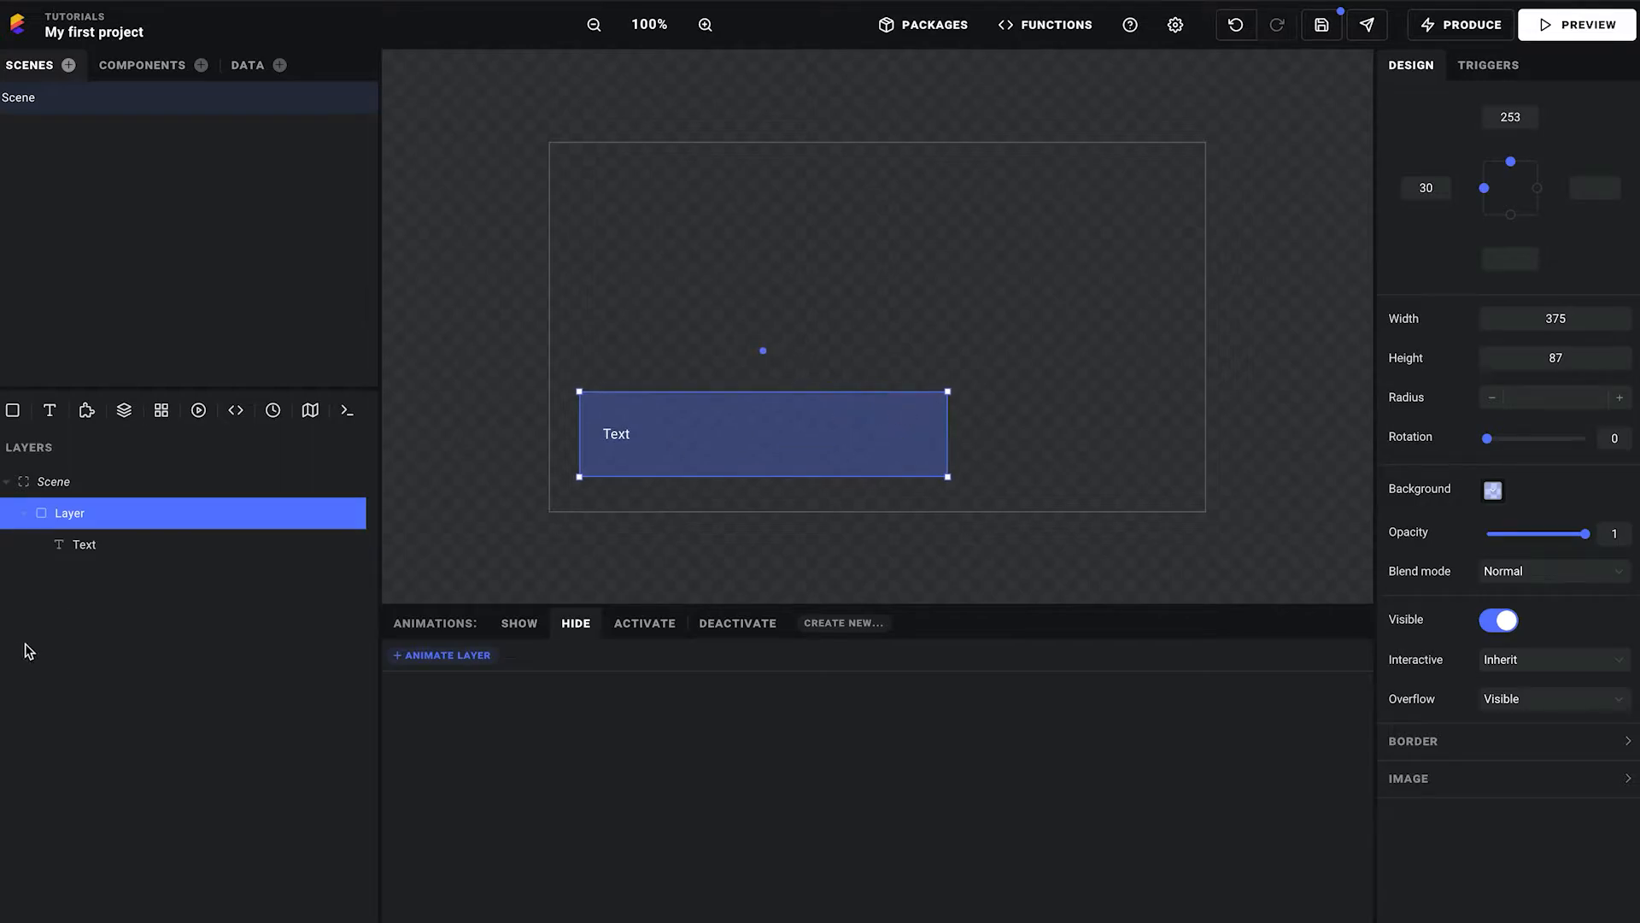
# Step: Review the text layer's trigger settings and its design properties
pyautogui.click(113, 554)
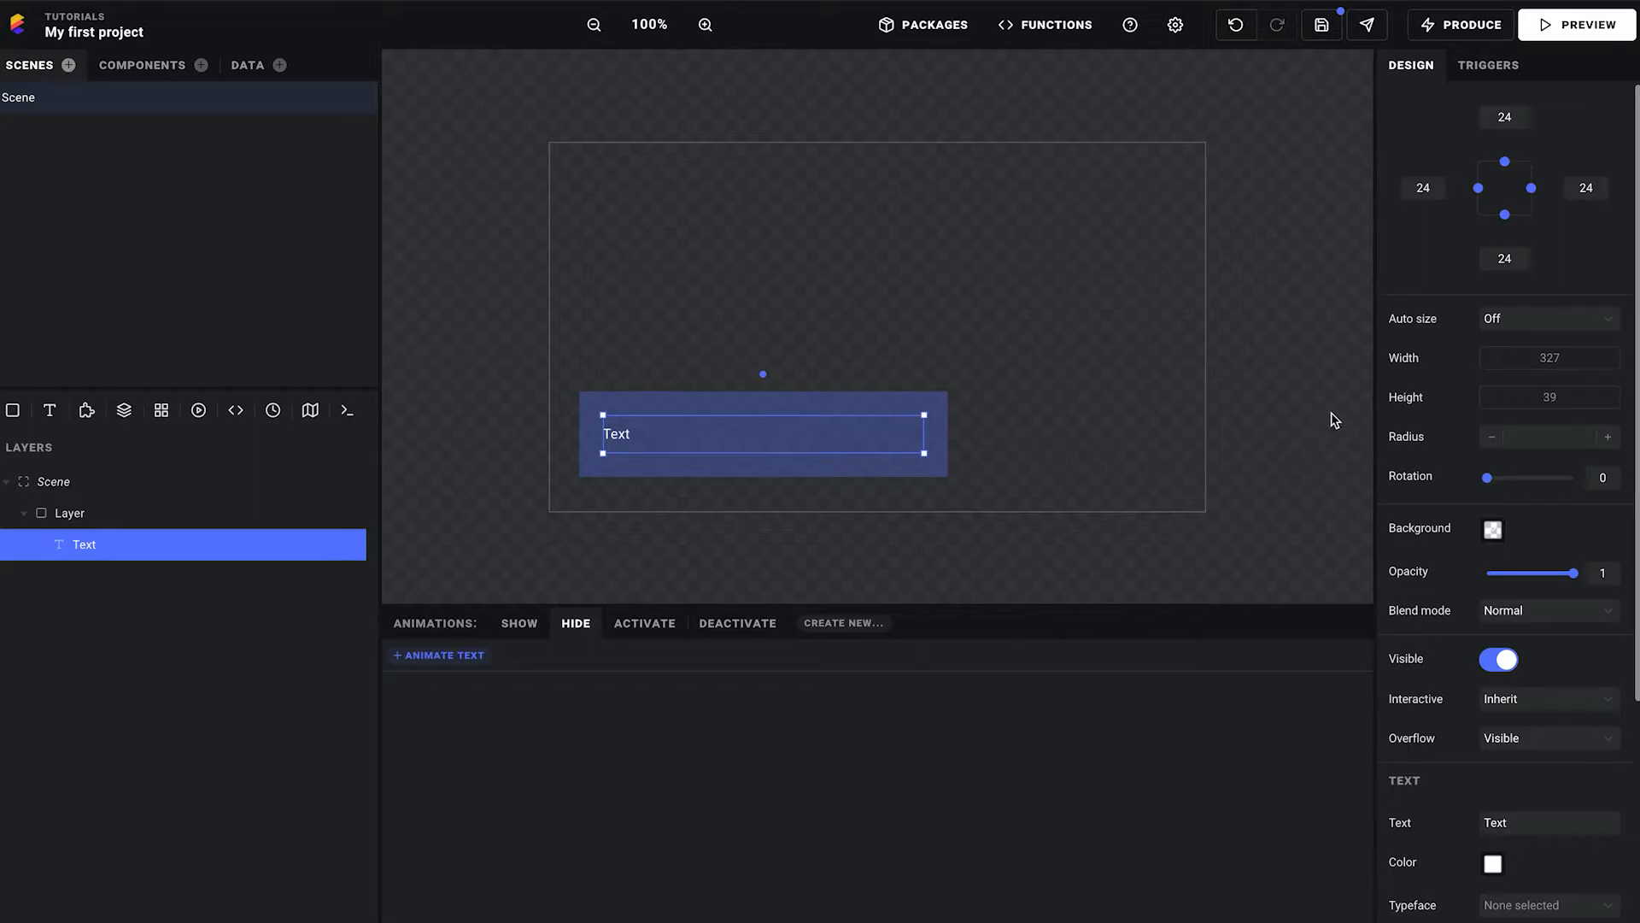
pyautogui.click(1487, 69)
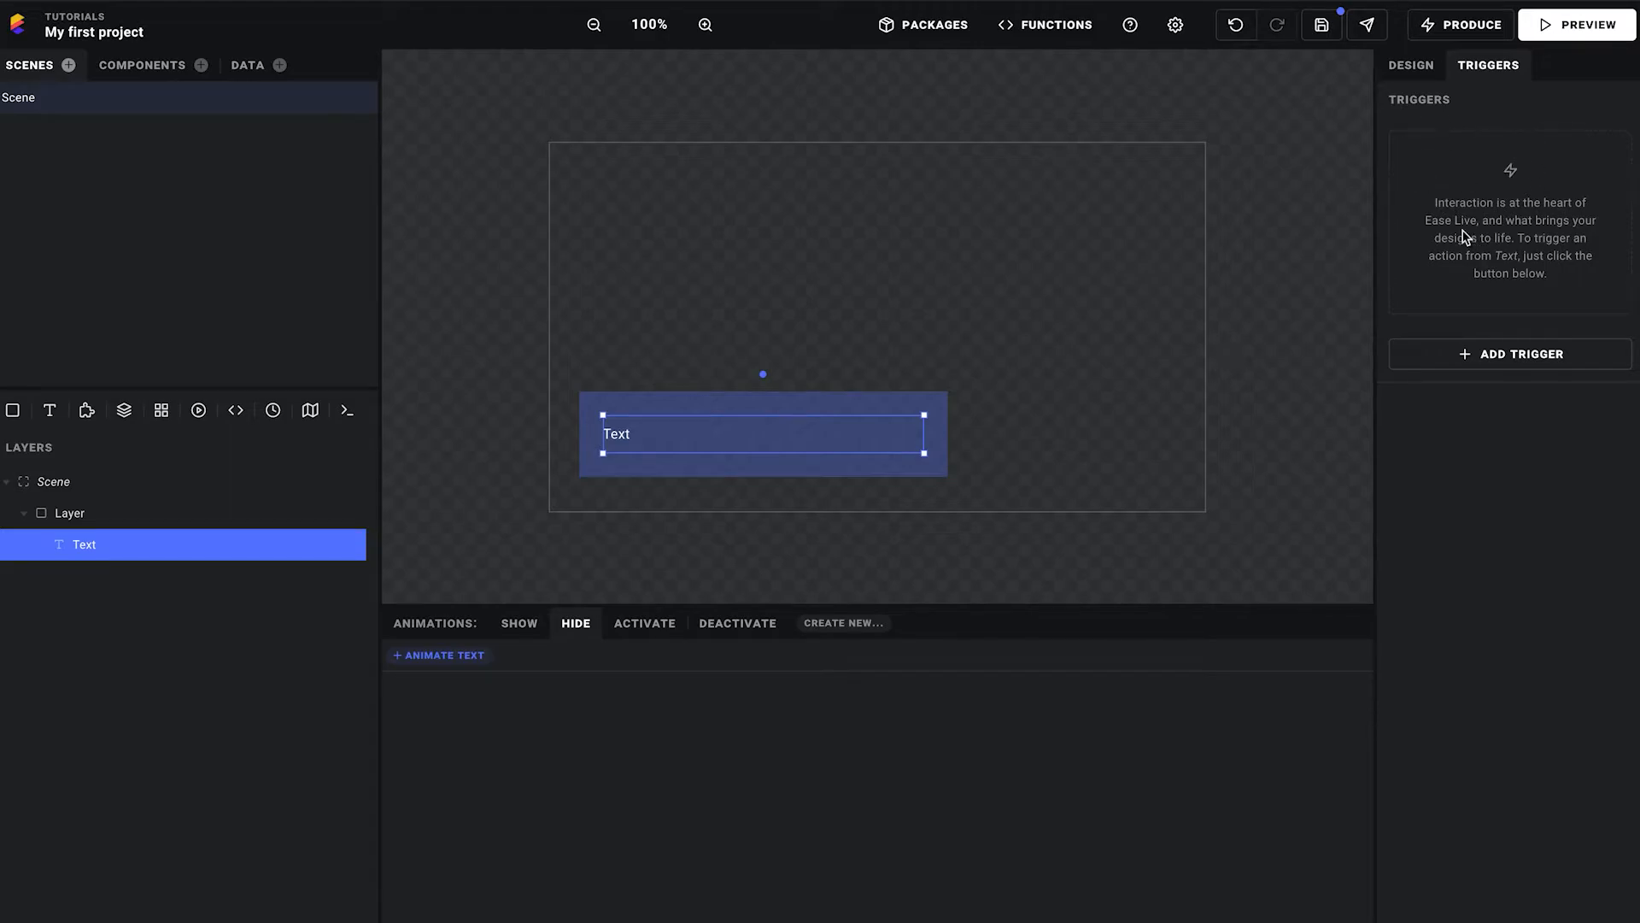
pyautogui.click(1414, 70)
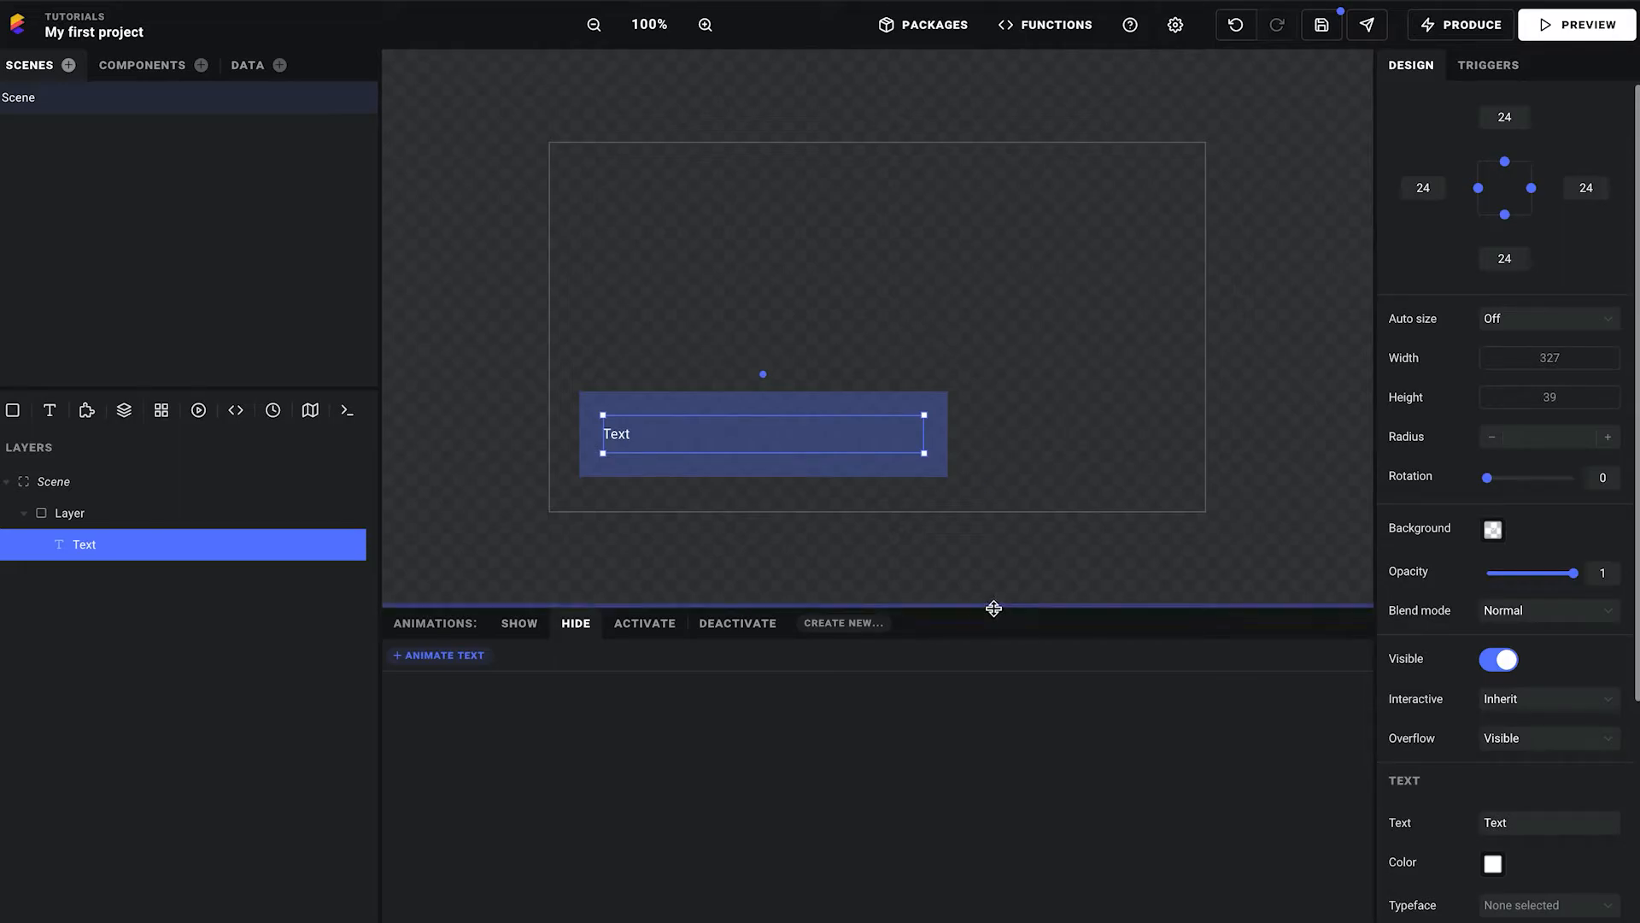
# Step: Enlarge the animation timeline area and apply the Slide in: Bottom preset to the parent layer's Show animation
pyautogui.moveTo(995, 603); pyautogui.dragTo(996, 567)
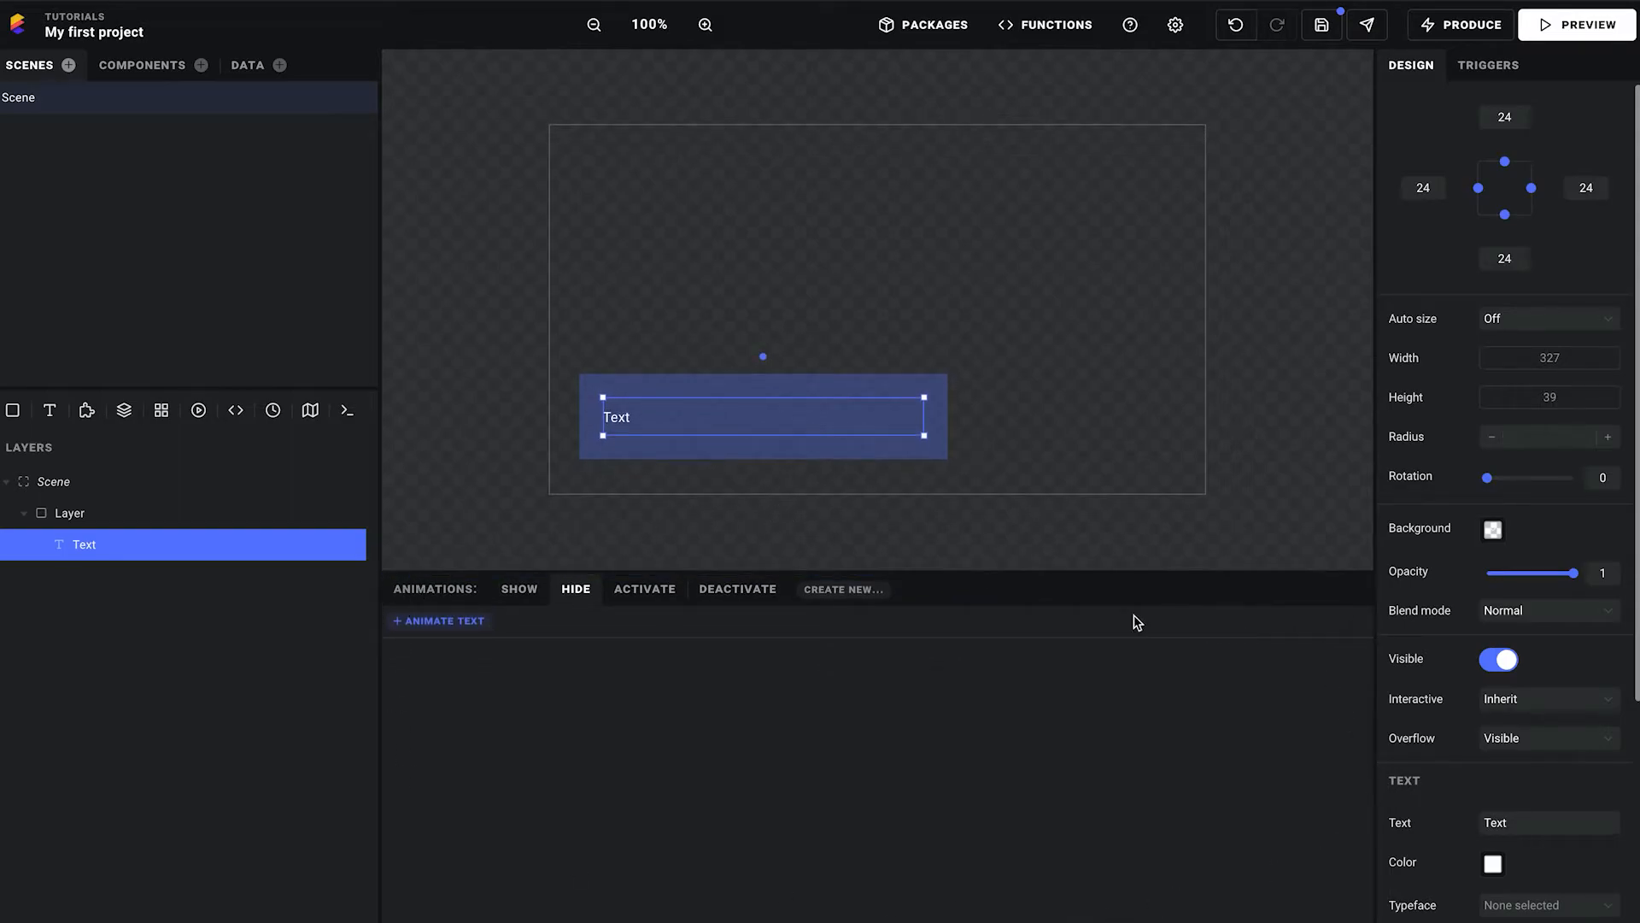
pyautogui.click(519, 597)
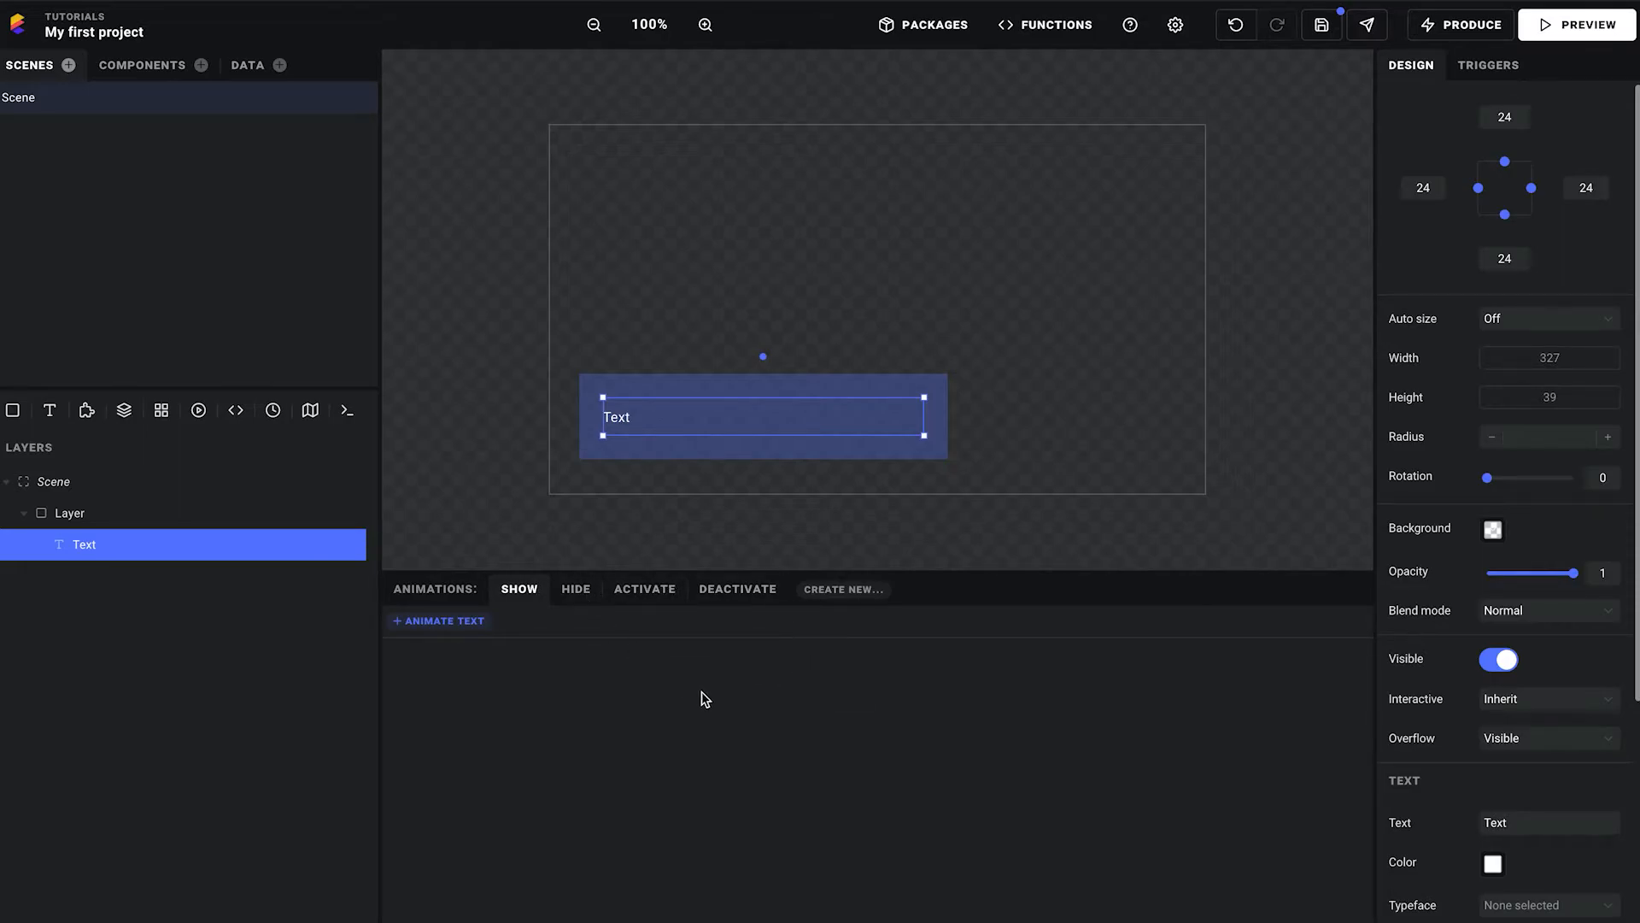
pyautogui.click(117, 523)
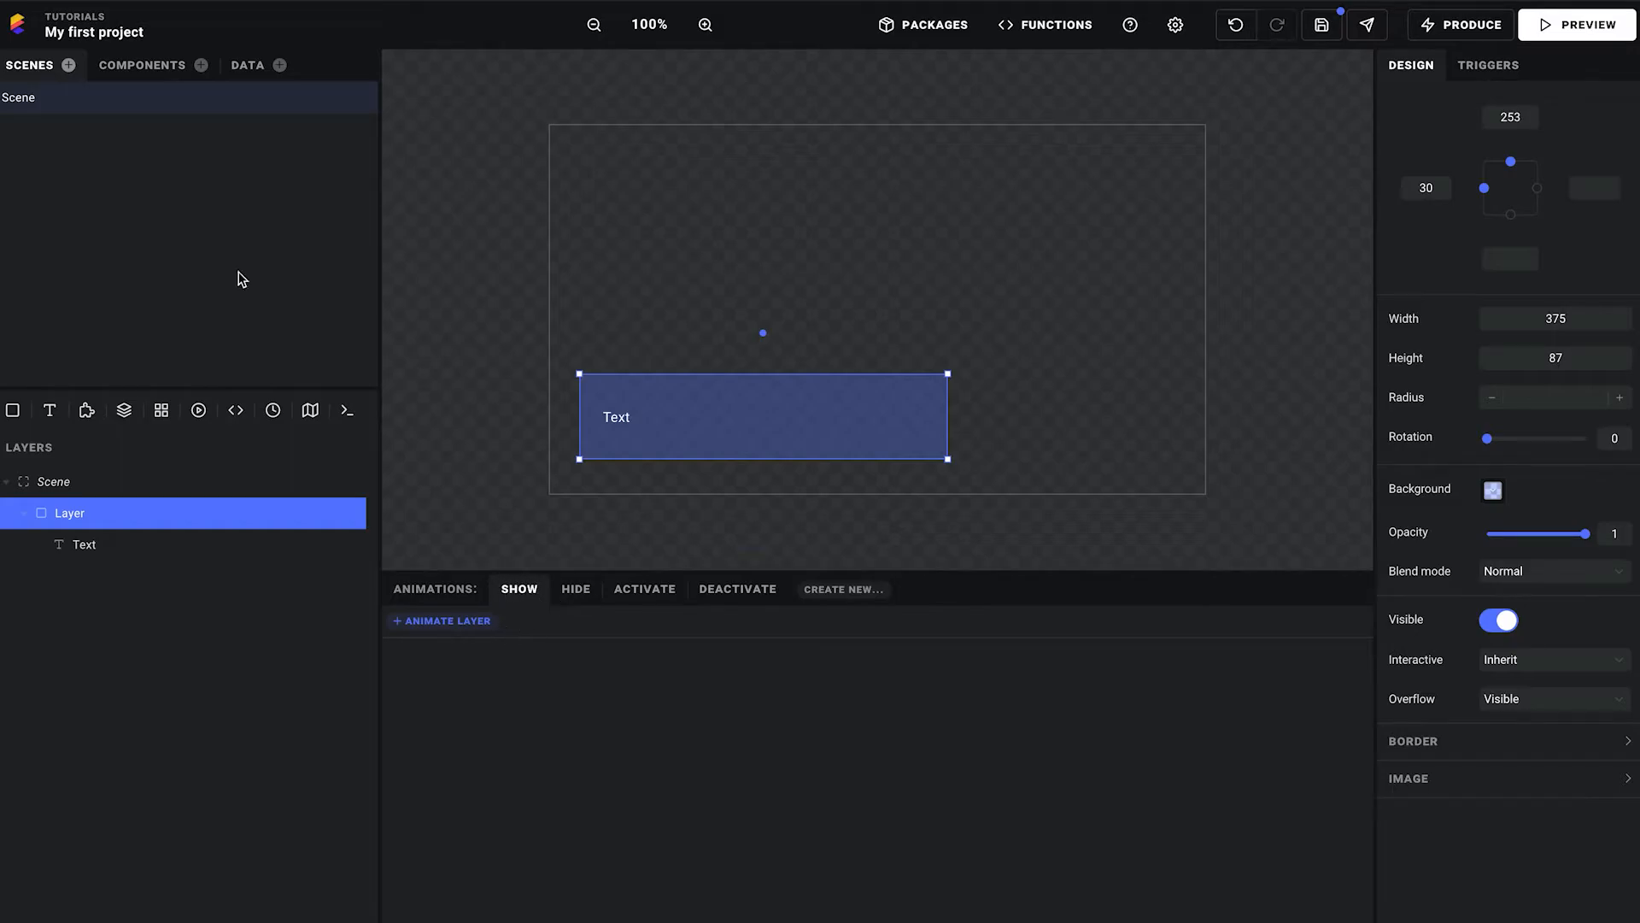
pyautogui.click(453, 624)
pyautogui.moveTo(534, 634)
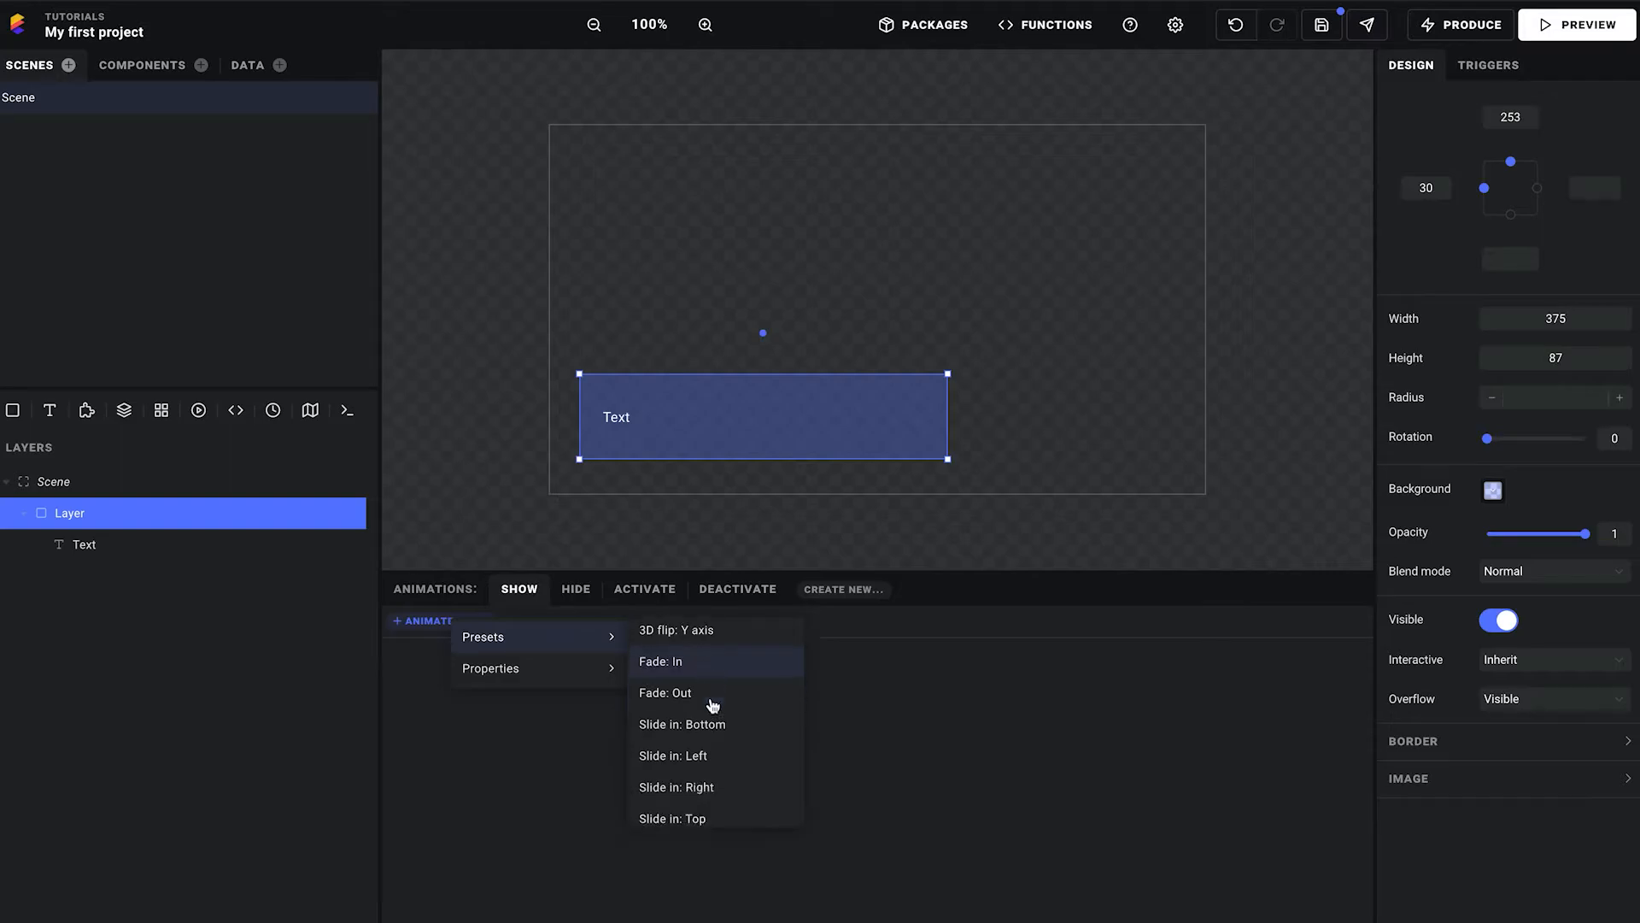
pyautogui.click(717, 724)
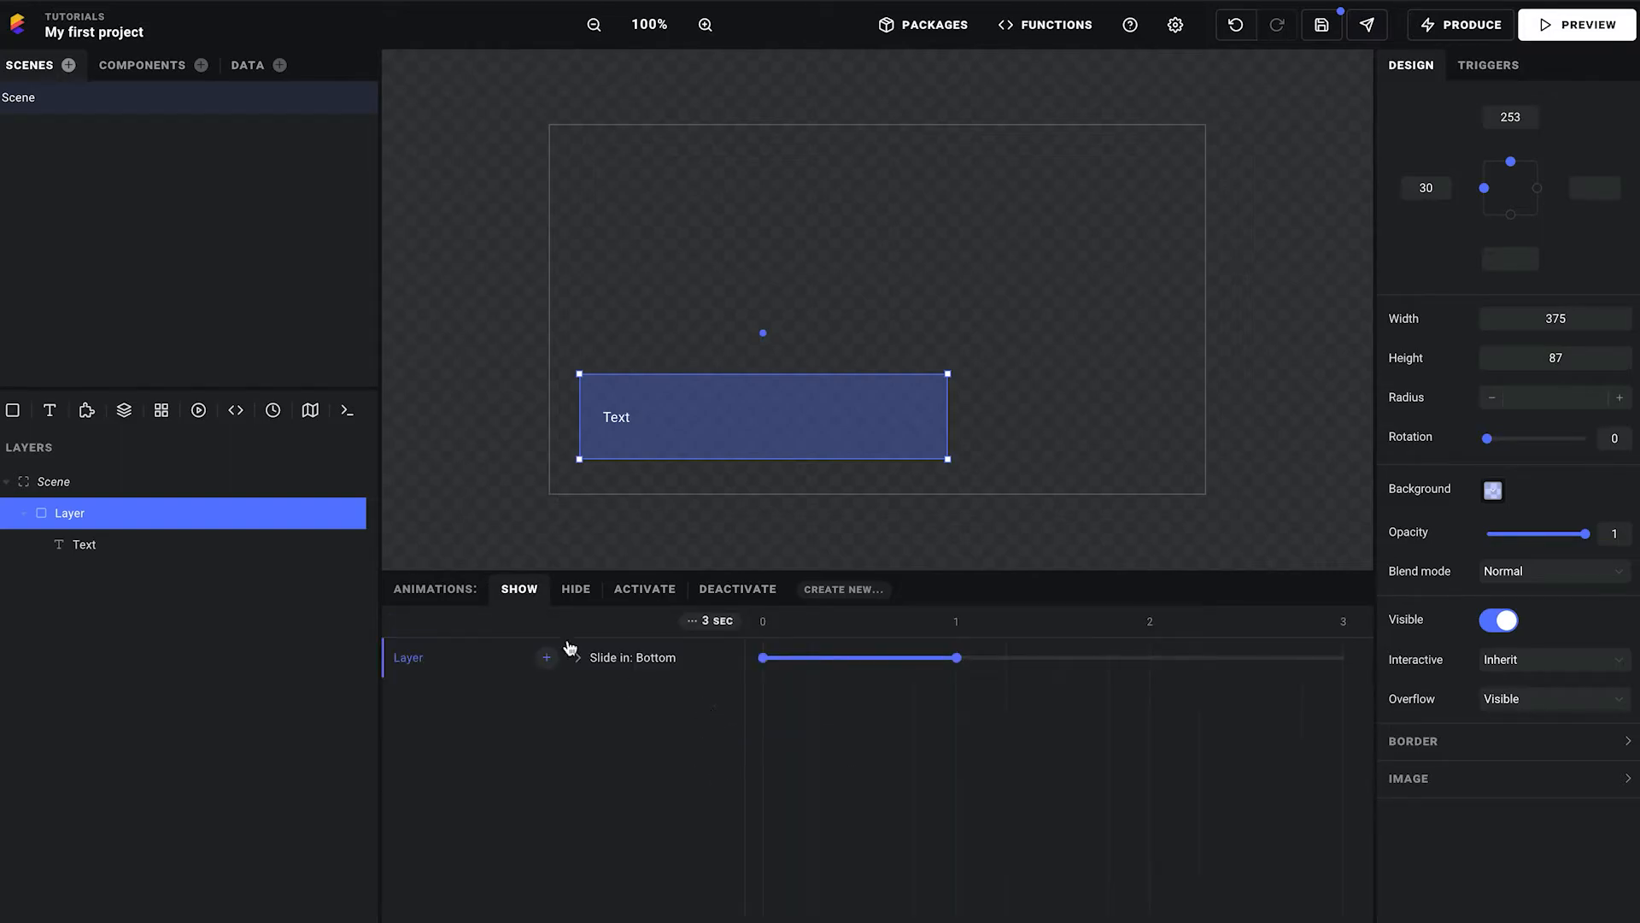
# Step: Apply the Slide out: Bottom preset to the parent layer's Hide animation
pyautogui.click(572, 596)
pyautogui.click(453, 621)
pyautogui.moveTo(510, 651)
pyautogui.scroll(-4, 701, 735)
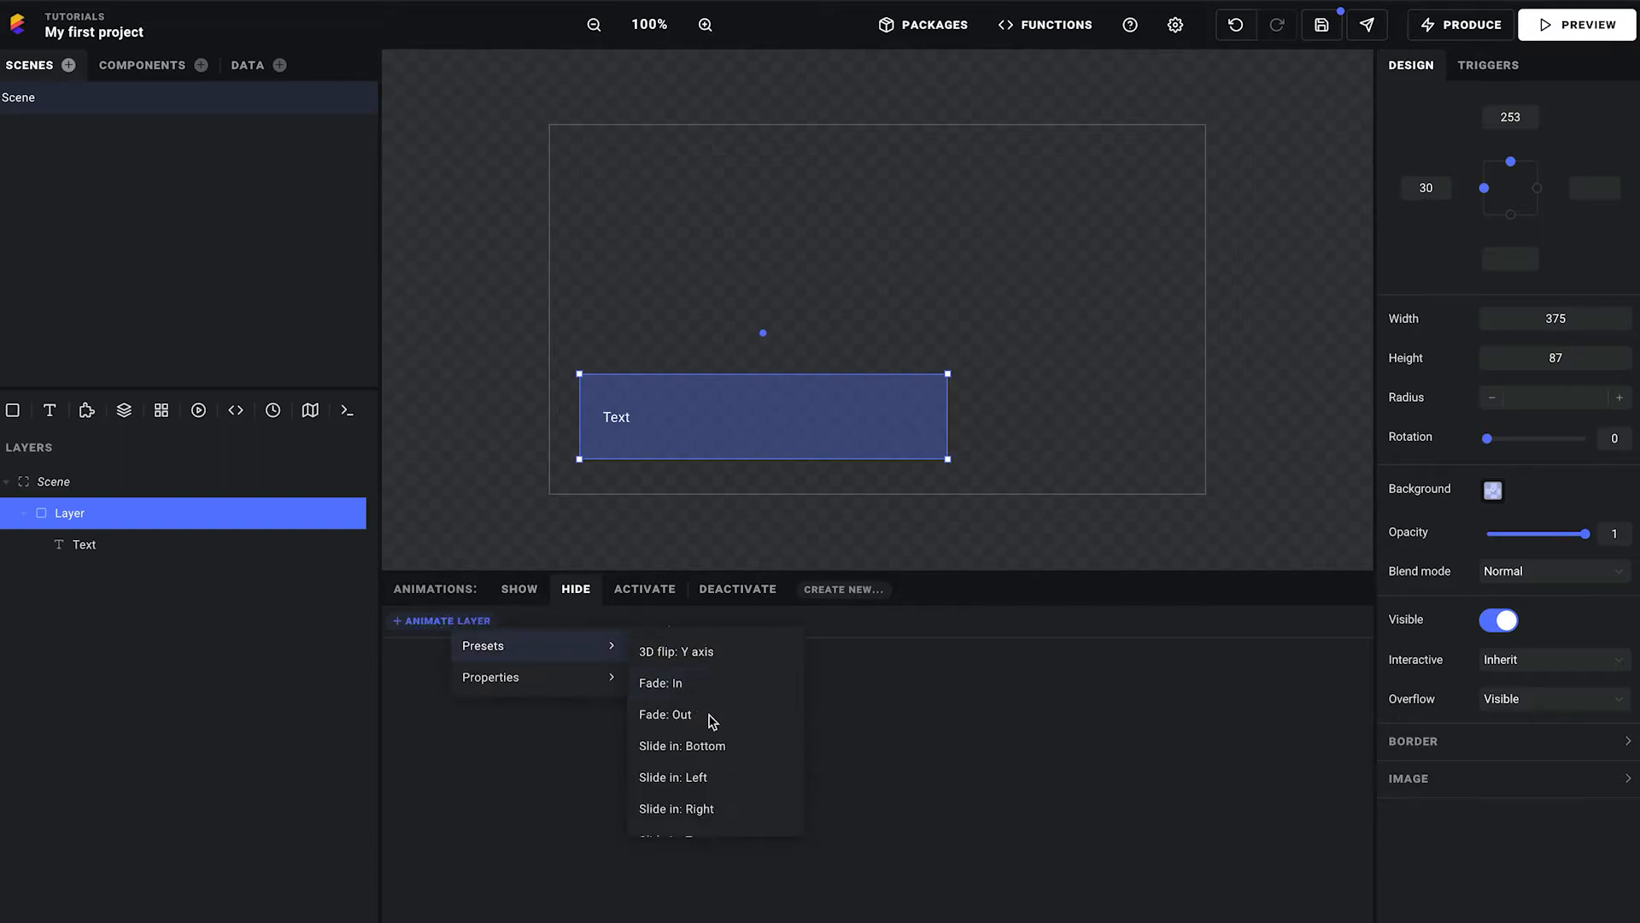
pyautogui.click(706, 760)
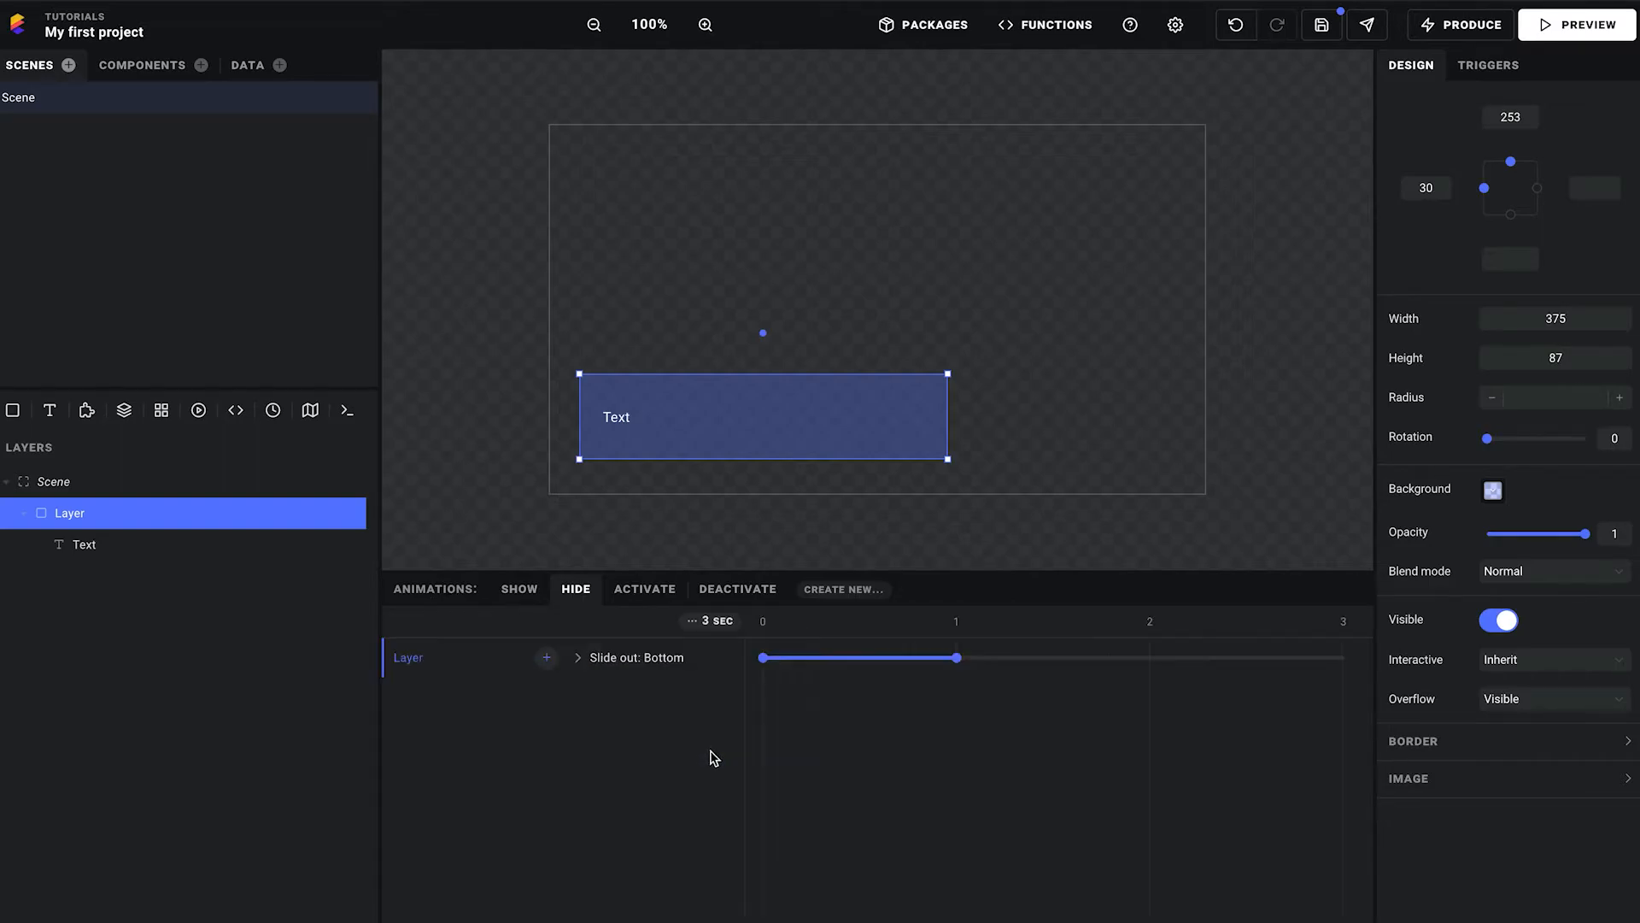
# Step: Shorten the layer's Hide animation to about 0.55 seconds and its Show animation to about 0.5 seconds
pyautogui.moveTo(959, 658); pyautogui.dragTo(869, 663)
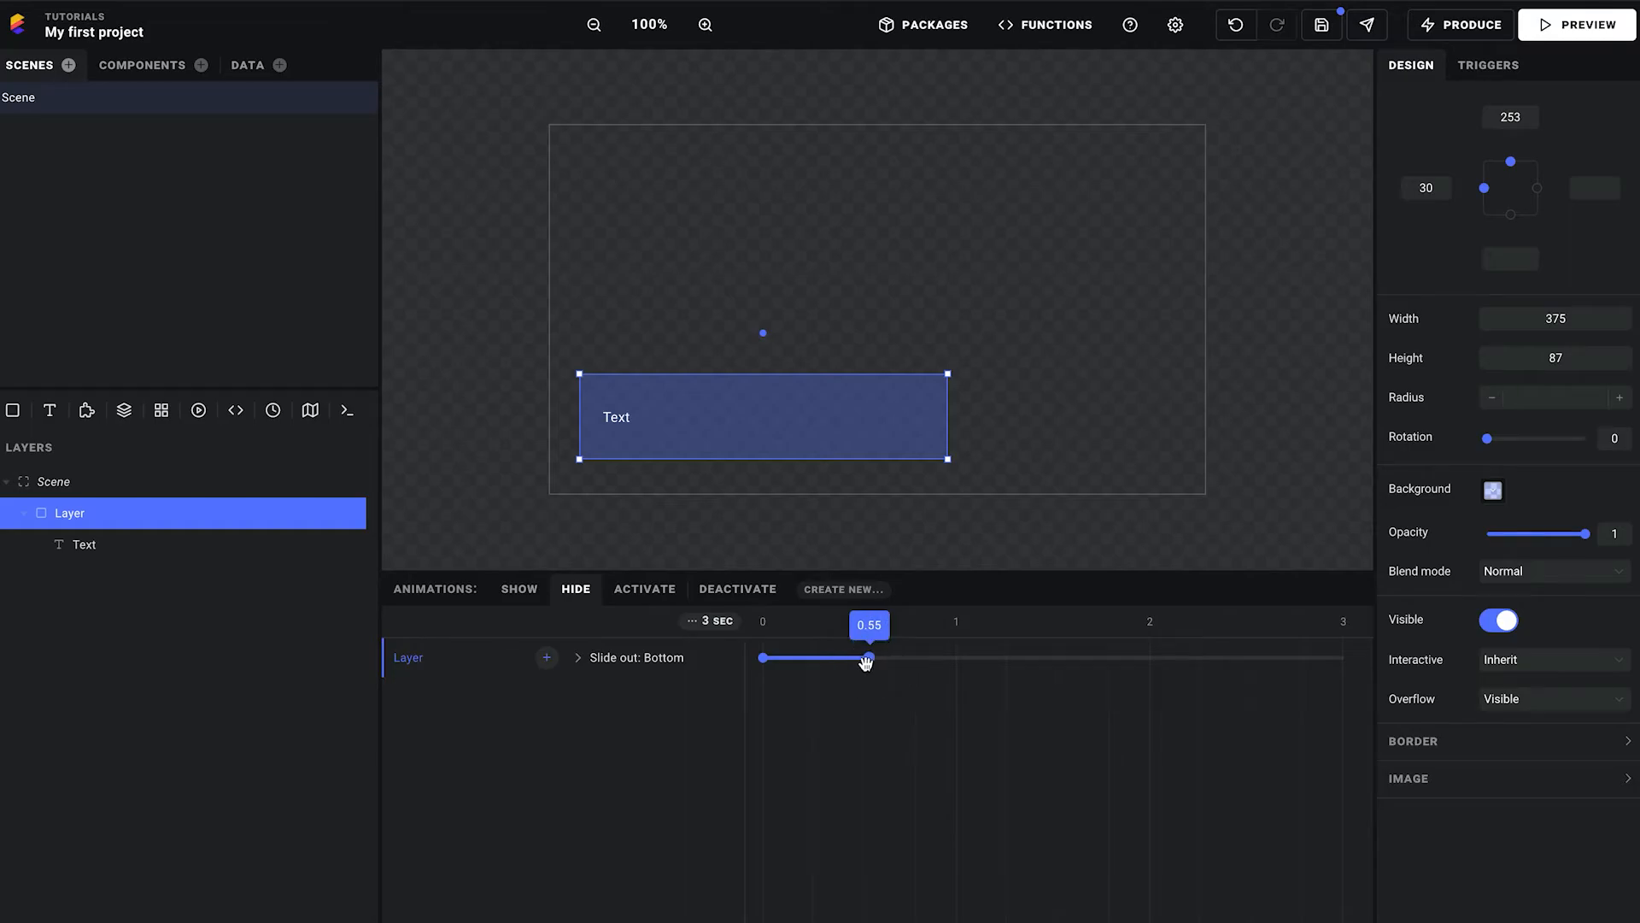
pyautogui.click(632, 656)
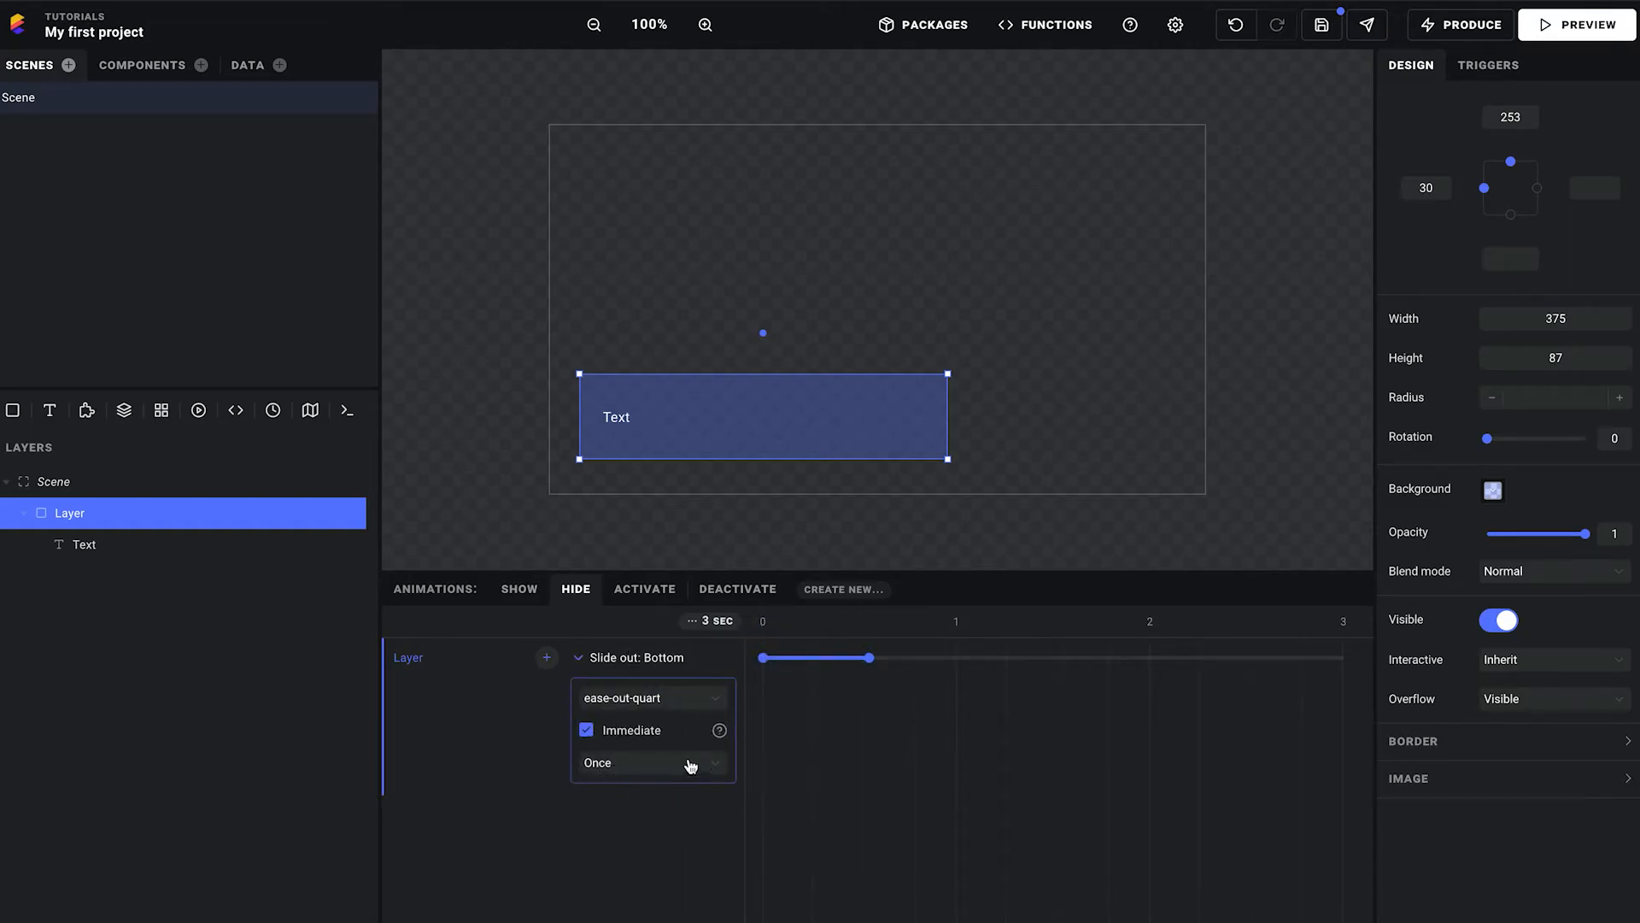
pyautogui.click(637, 666)
pyautogui.click(516, 590)
pyautogui.moveTo(954, 658); pyautogui.dragTo(860, 659)
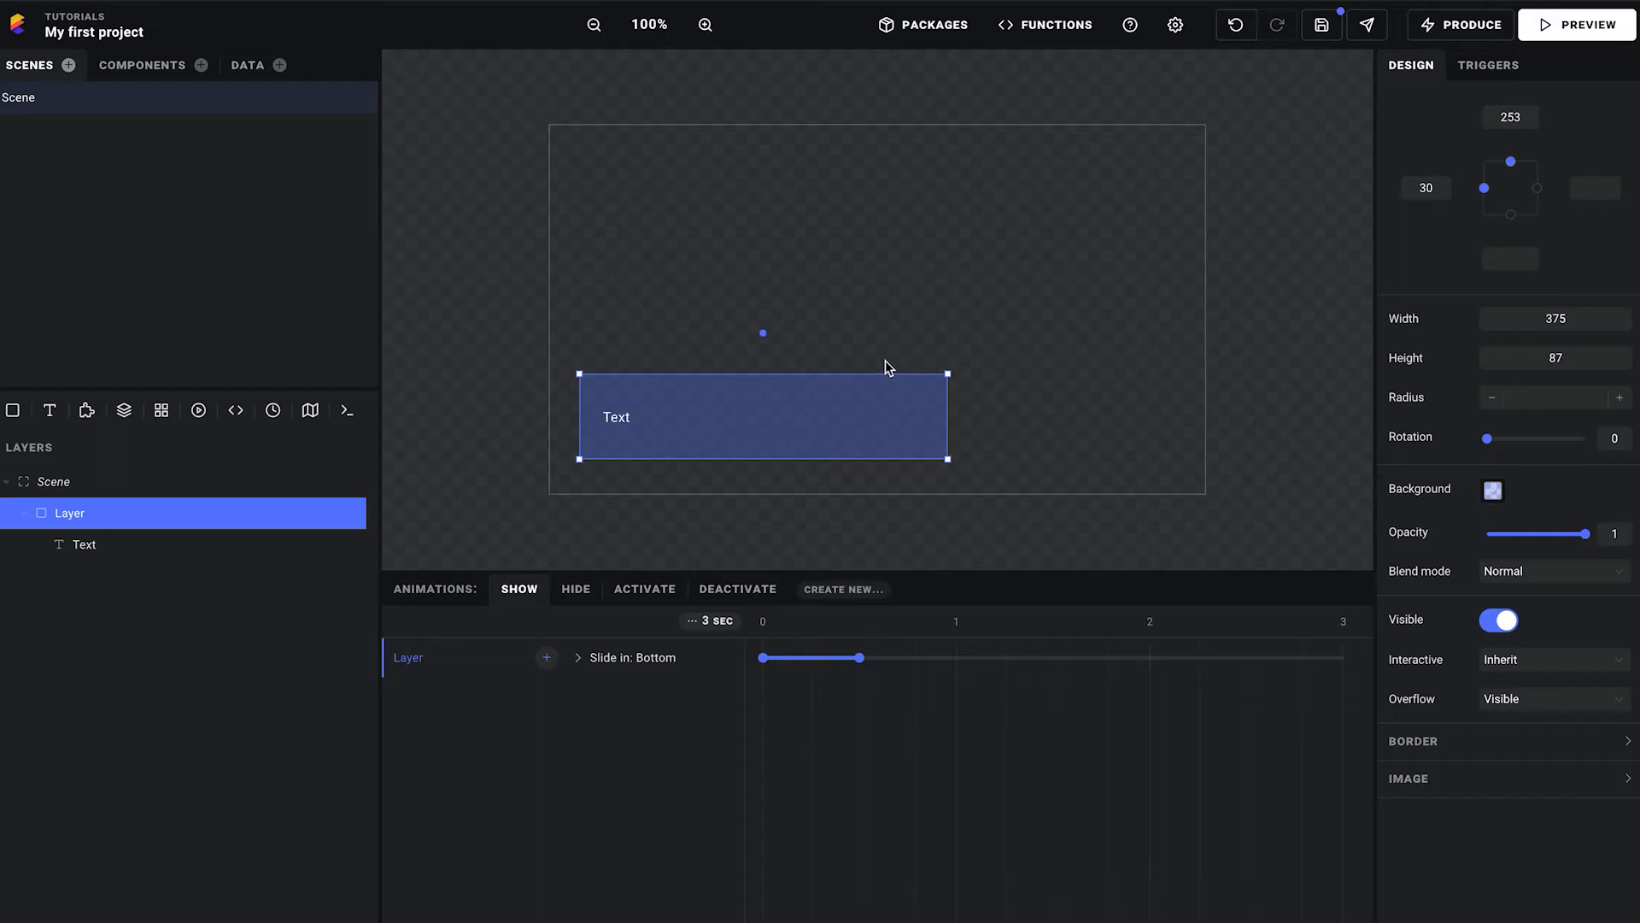
# Step: Resize the parent layer to about 379 × 77 and set the nested text's font size to 32
pyautogui.moveTo(947, 374); pyautogui.dragTo(950, 383)
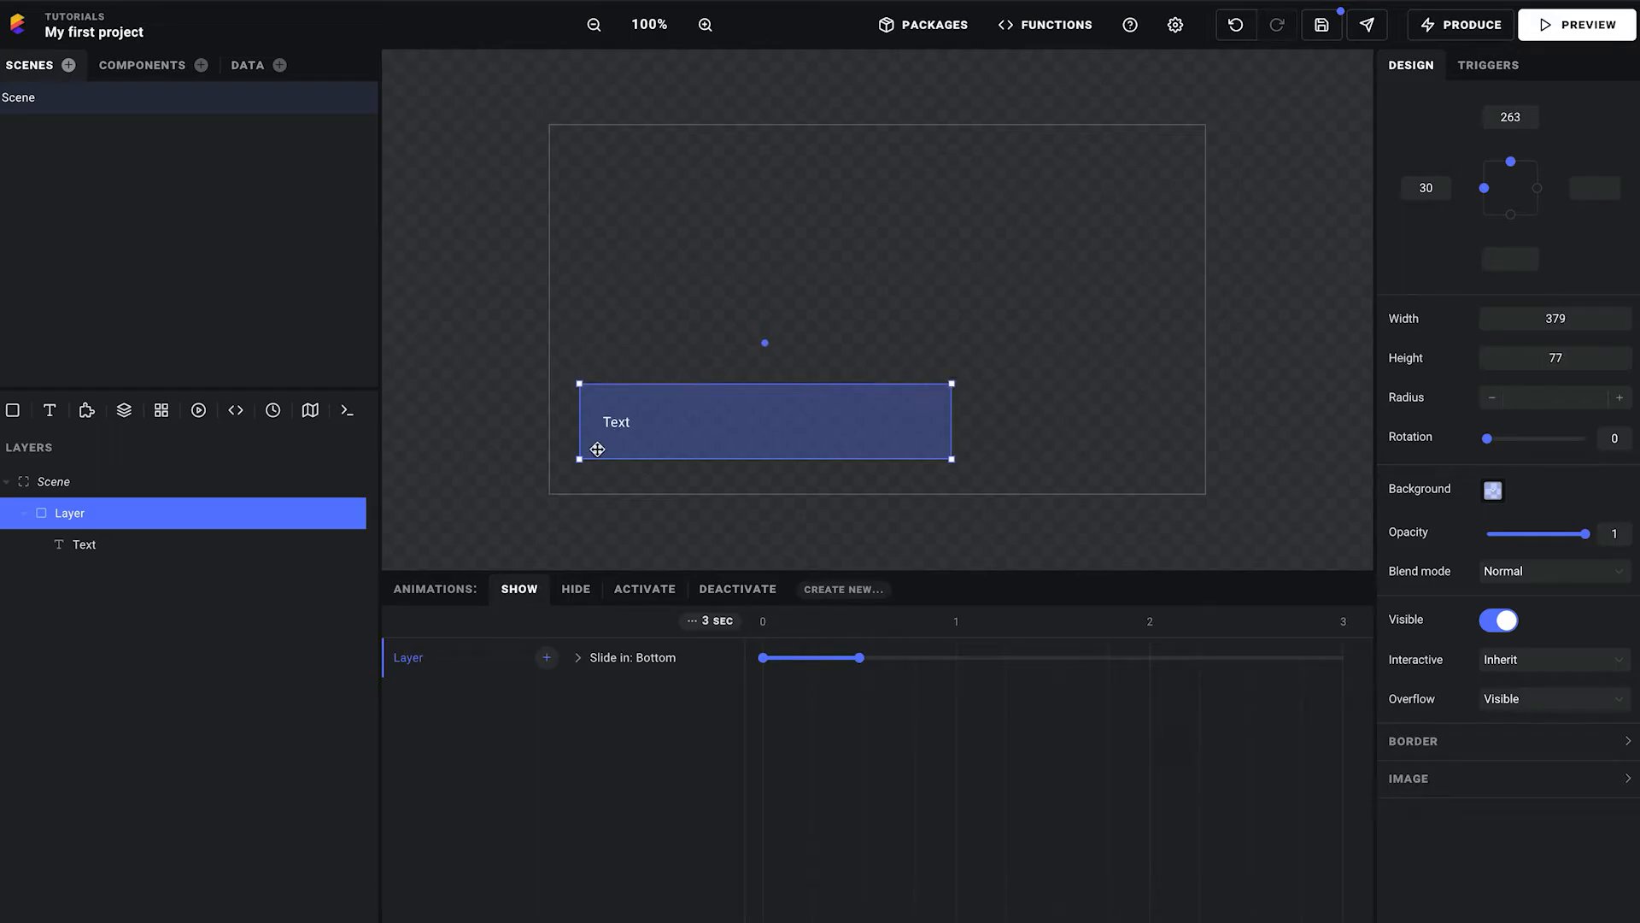
pyautogui.click(609, 431)
pyautogui.scroll(-5, 1433, 773)
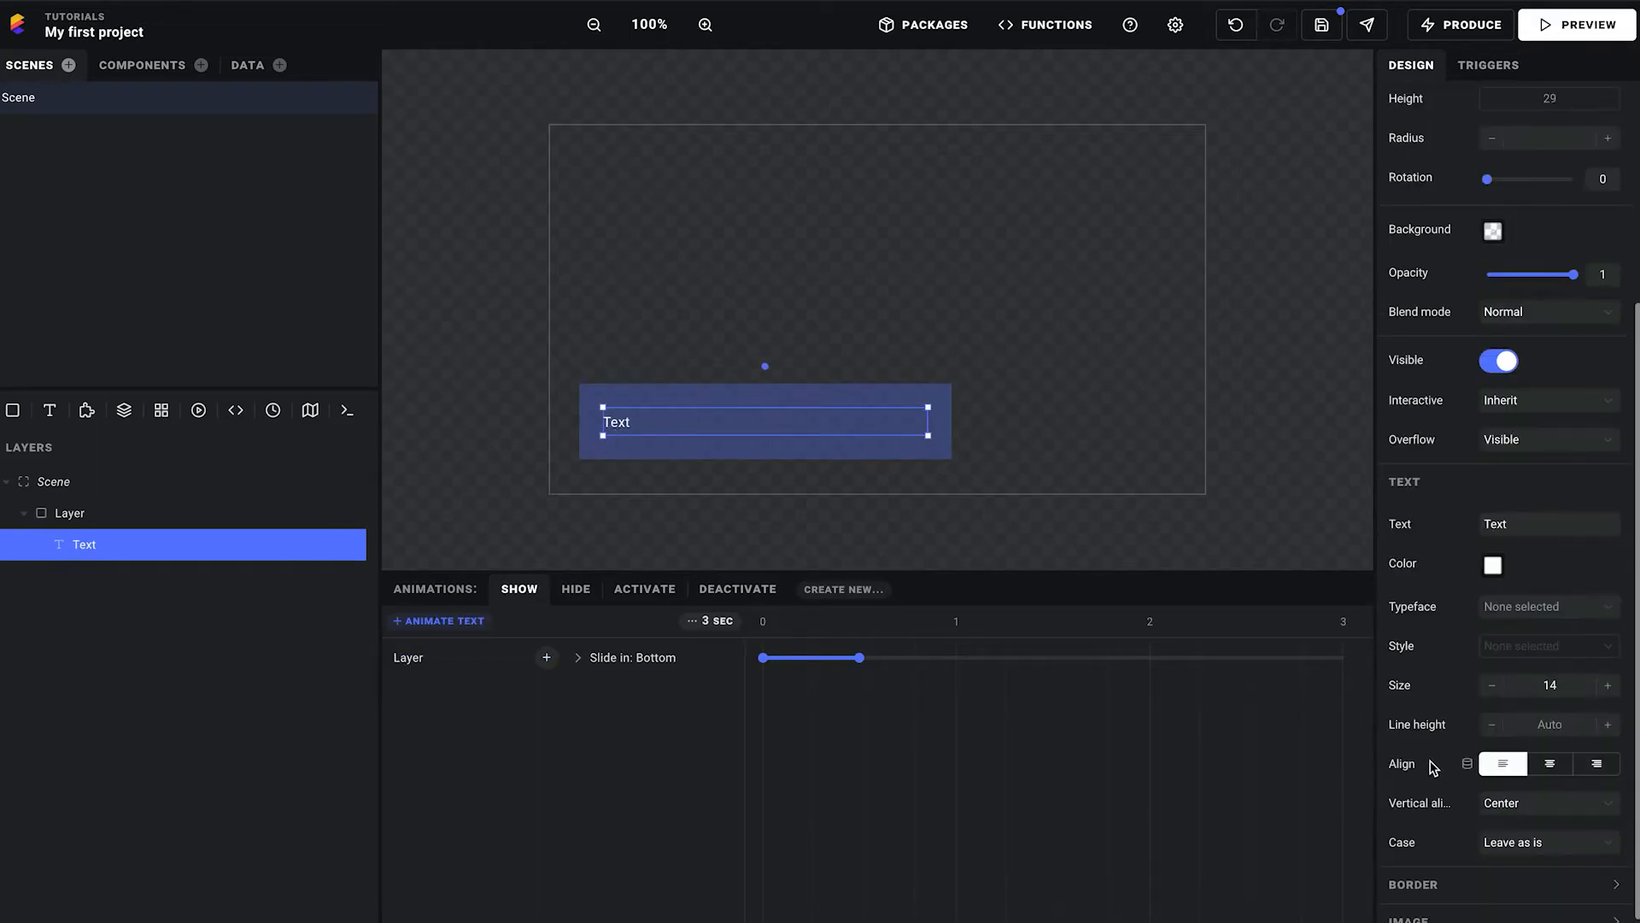
pyautogui.click(1567, 685)
pyautogui.write('32')
pyautogui.press('Return')
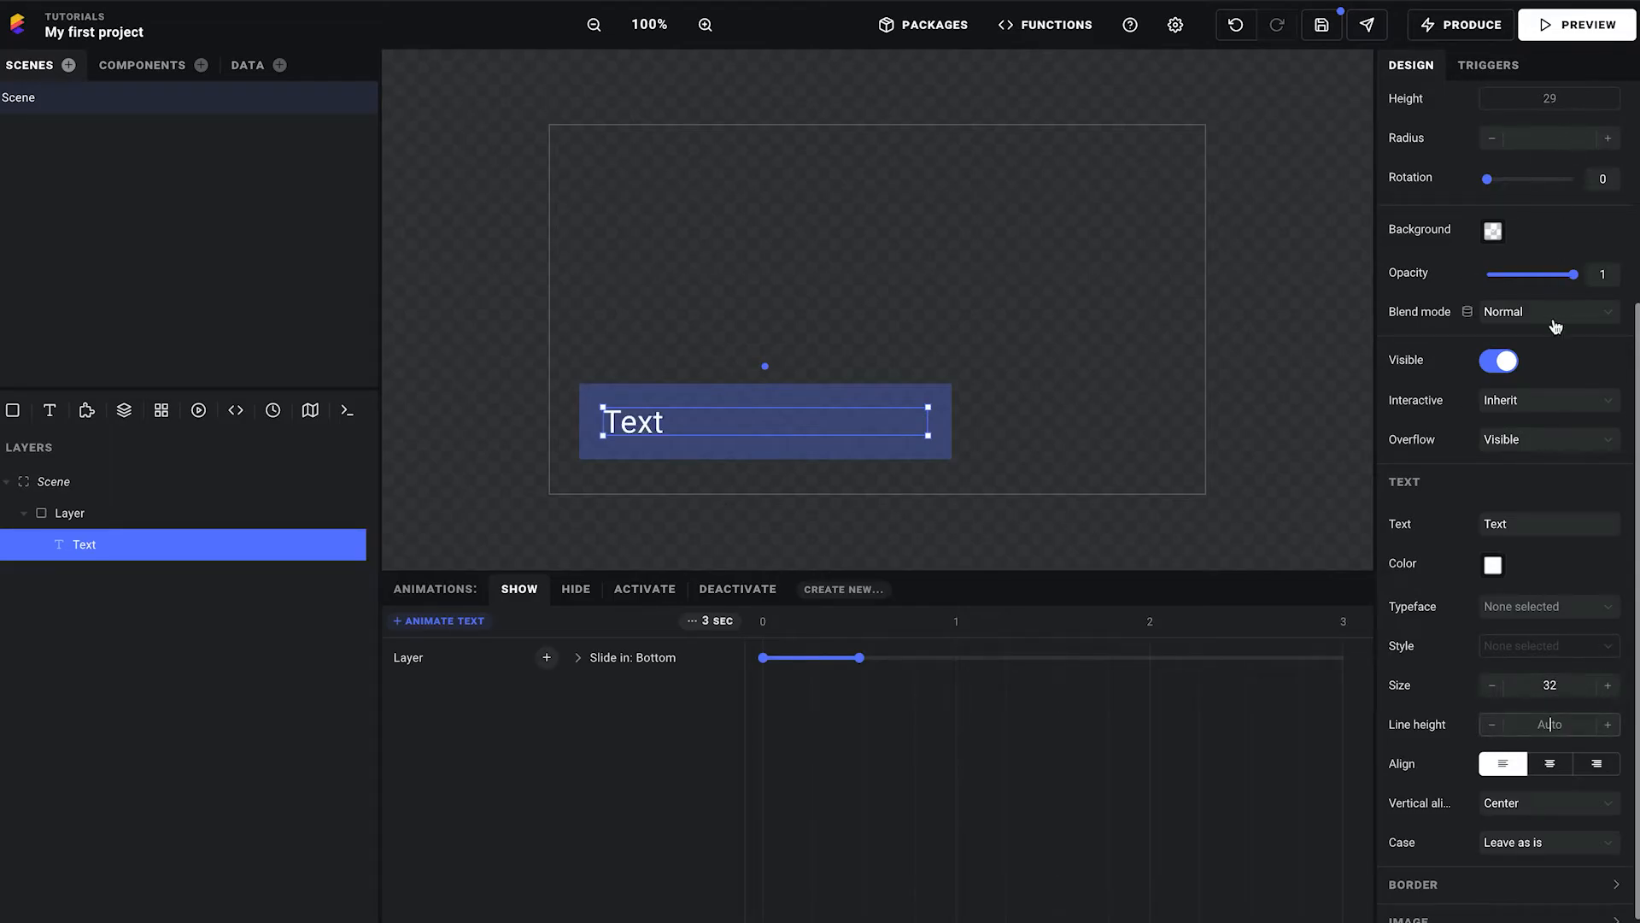
# Step: Set the text layer's top and bottom offsets to 12 within its parent layer
pyautogui.scroll(4, 1555, 325)
pyautogui.click(1506, 116)
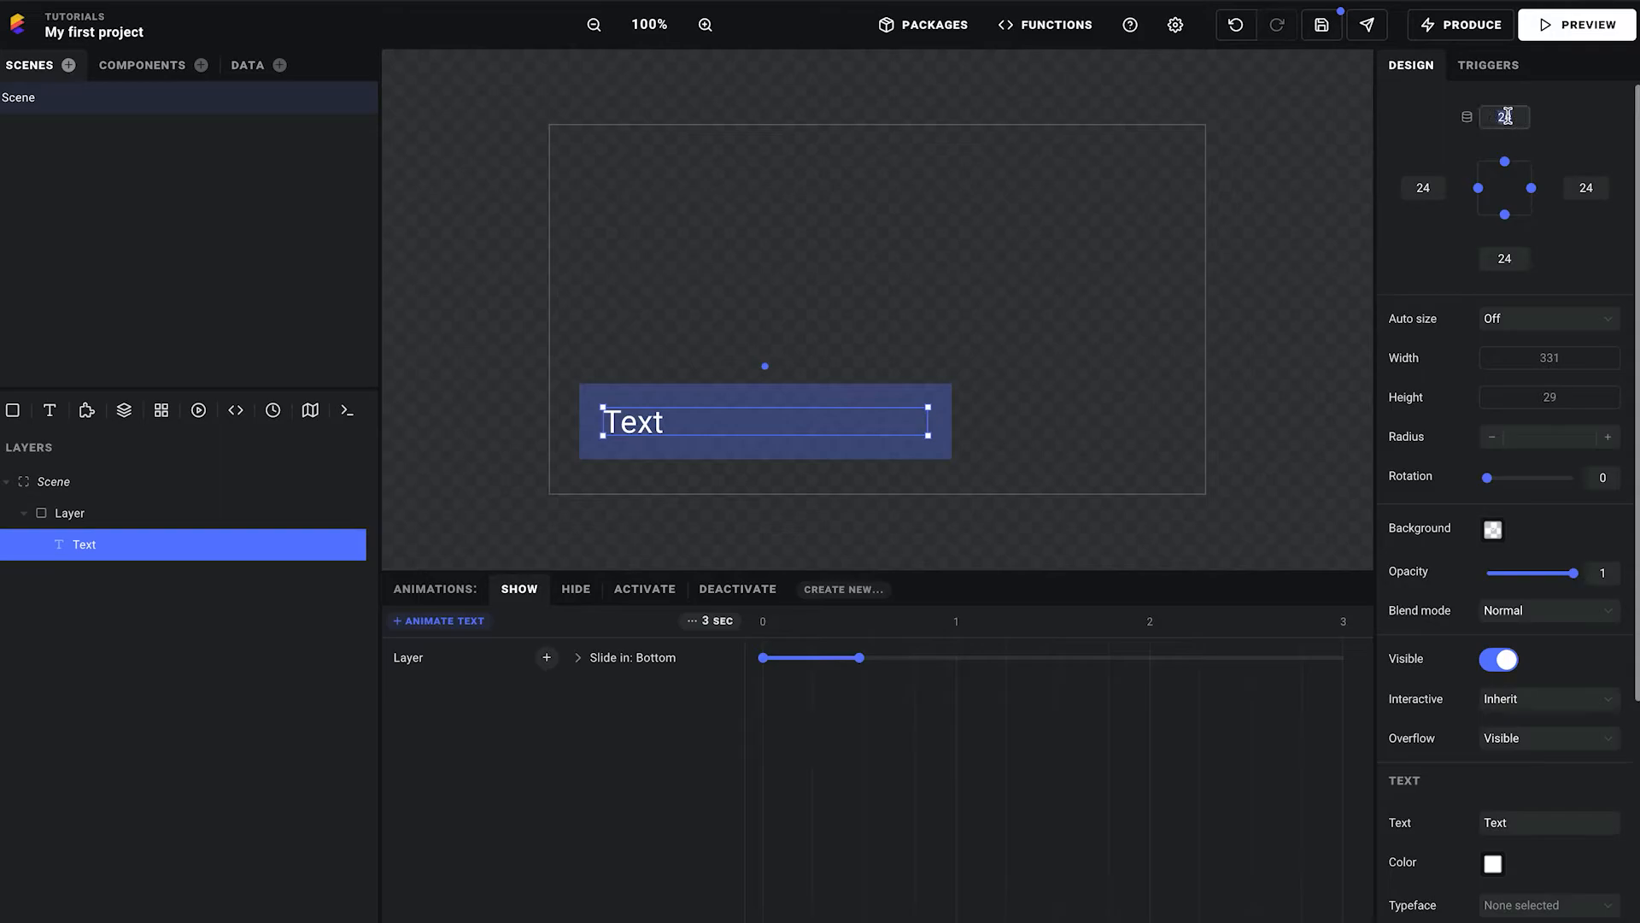
pyautogui.write('12')
pyautogui.press('Tab')
pyautogui.press('Tab')
pyautogui.write('12')
pyautogui.press('Tab')
pyautogui.press('Tab')
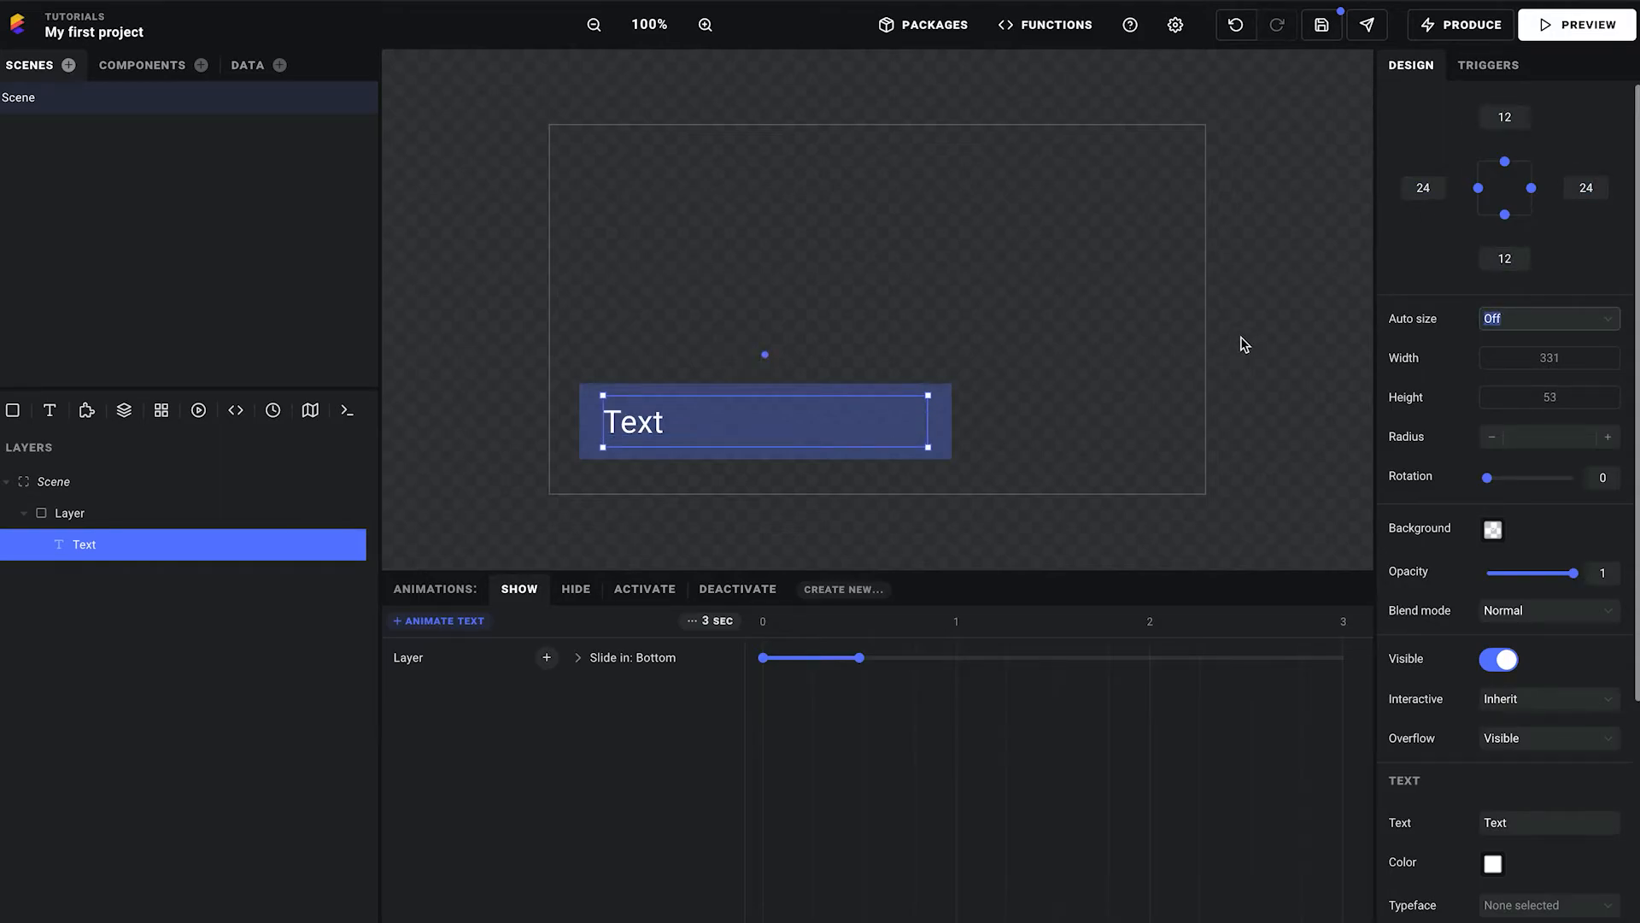
pyautogui.click(1270, 353)
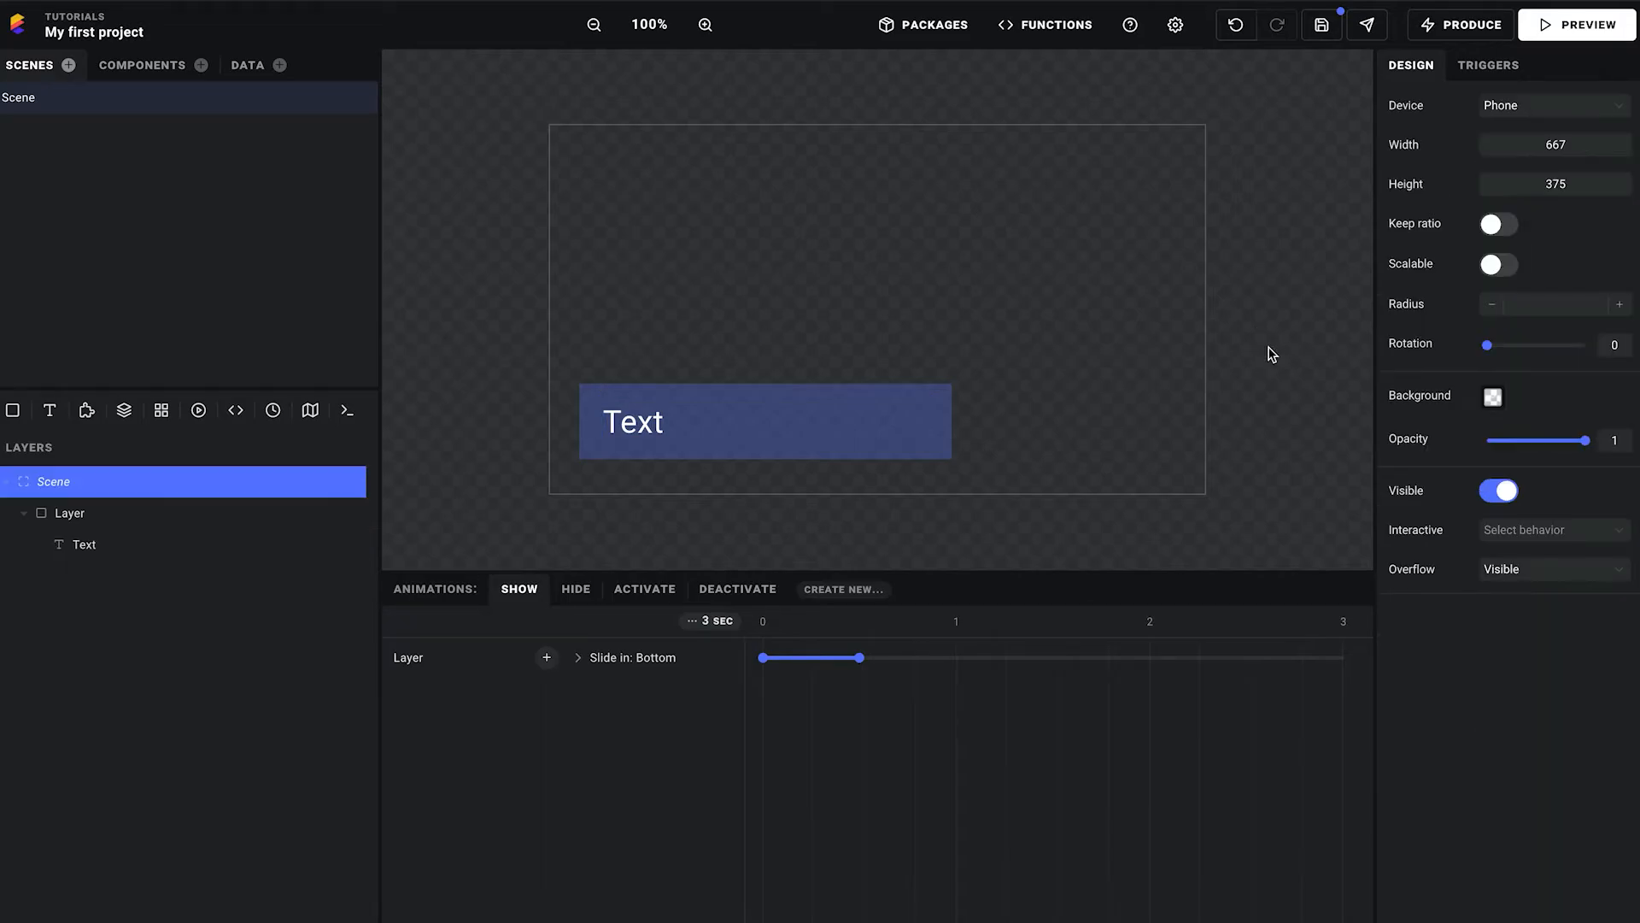
# Step: Preview the scene and toggle it off and on repeatedly to check the slide-in and slide-out animations
pyautogui.click(1587, 28)
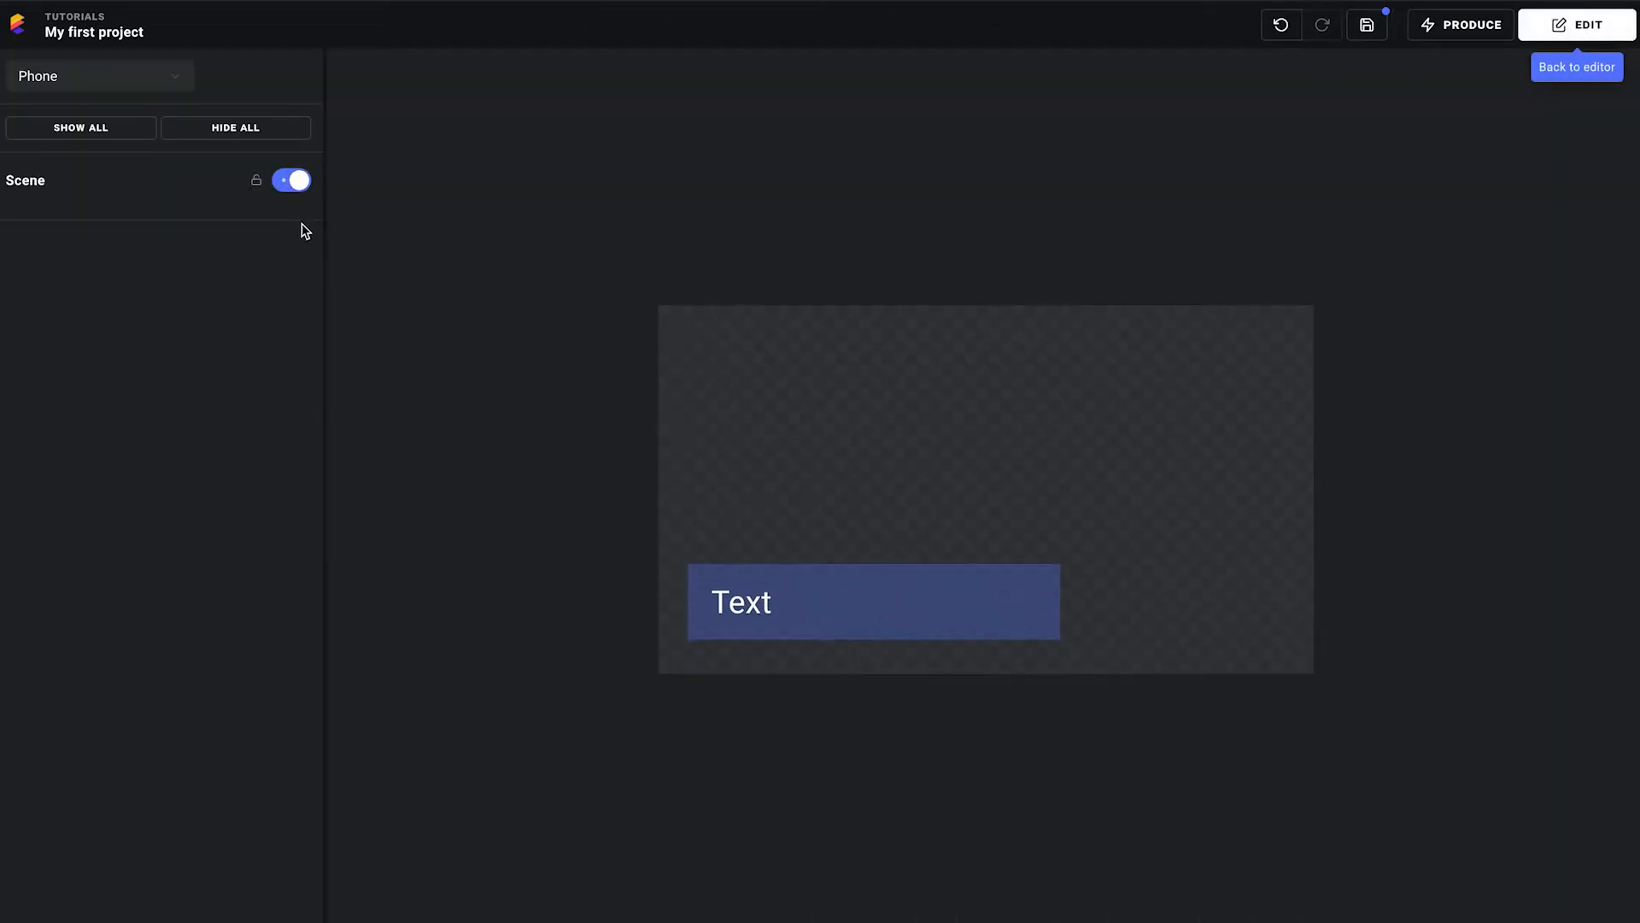
pyautogui.click(299, 184)
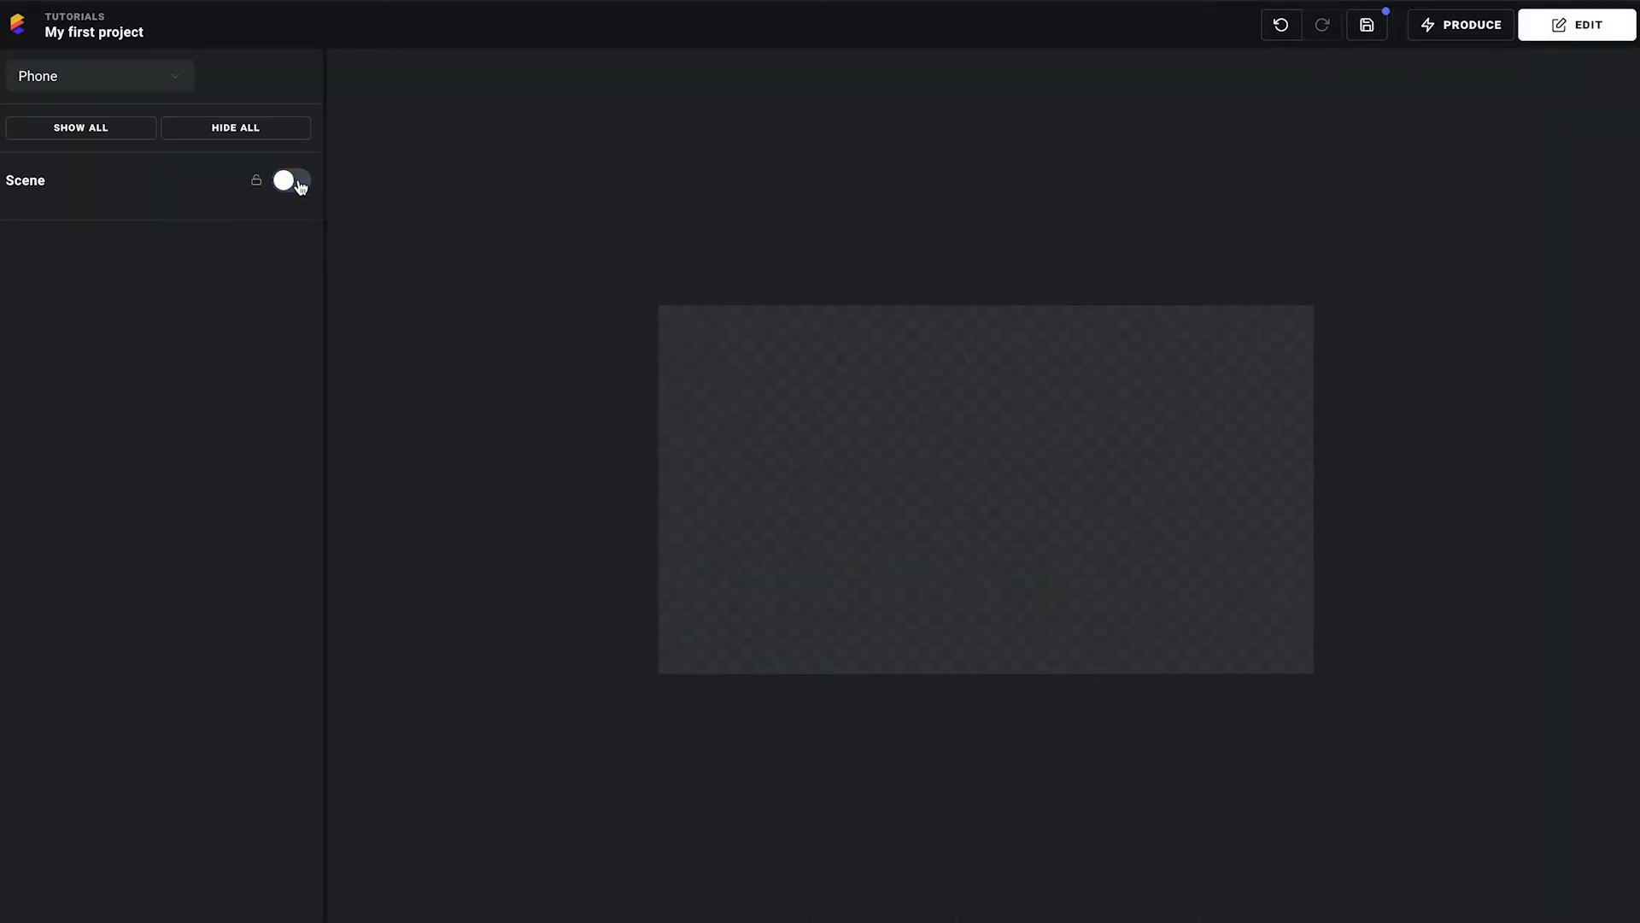
pyautogui.click(300, 186)
pyautogui.click(301, 186)
pyautogui.click(301, 186)
pyautogui.click(301, 186)
pyautogui.click(301, 186)
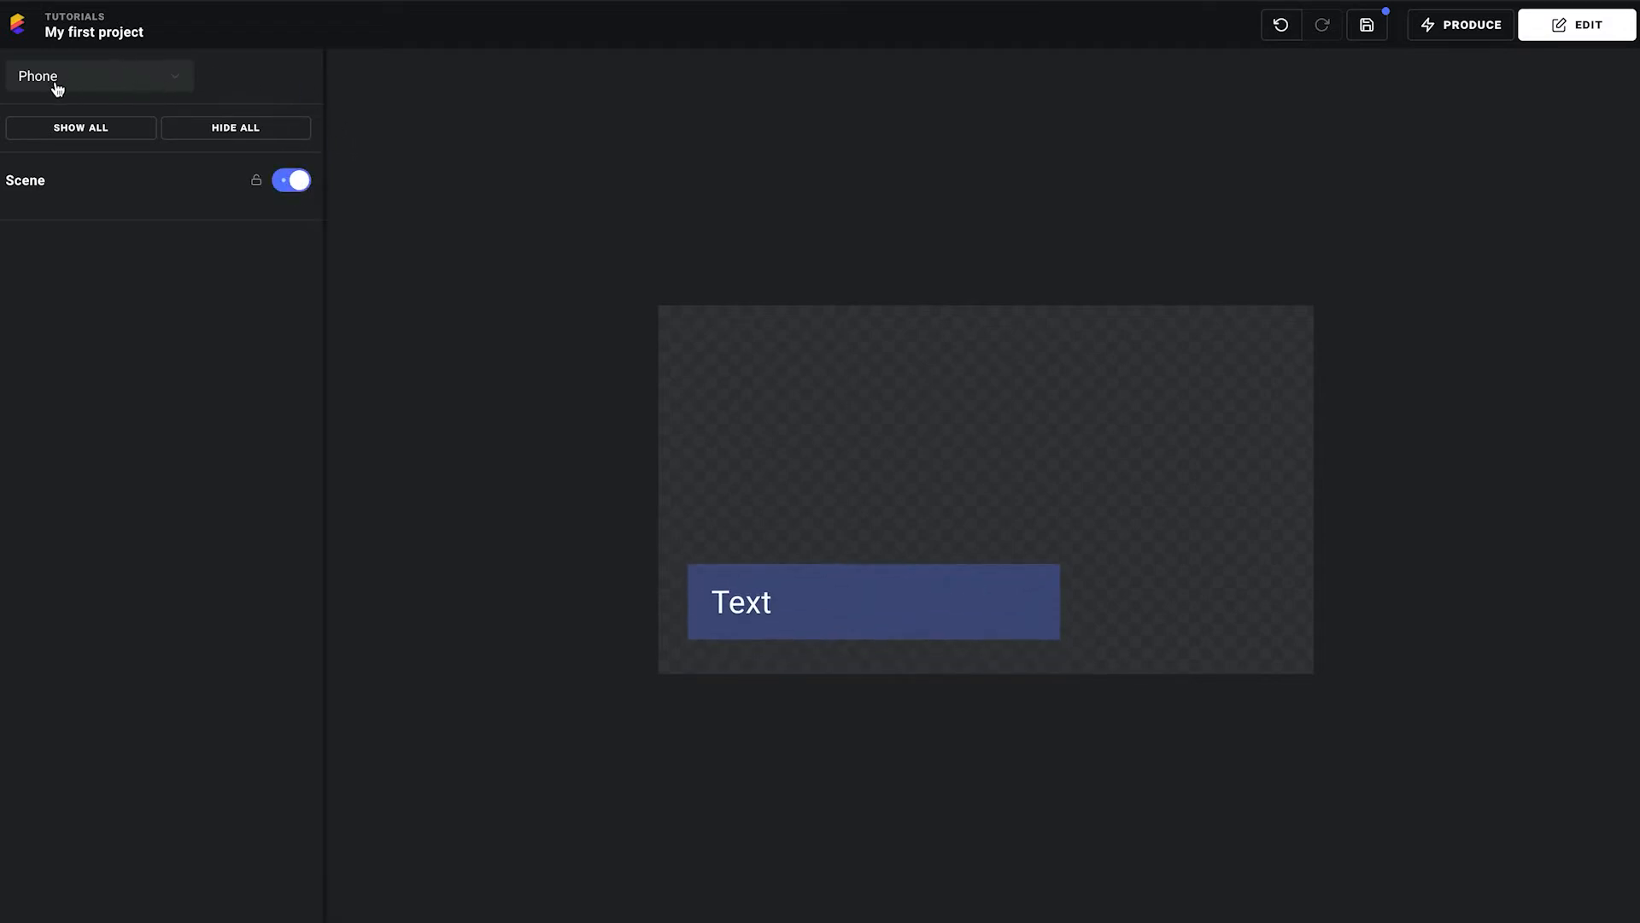
# Step: Preview the scene on the Tablet, TV 720p and TV 1080p devices, and return to the editor
pyautogui.click(109, 84)
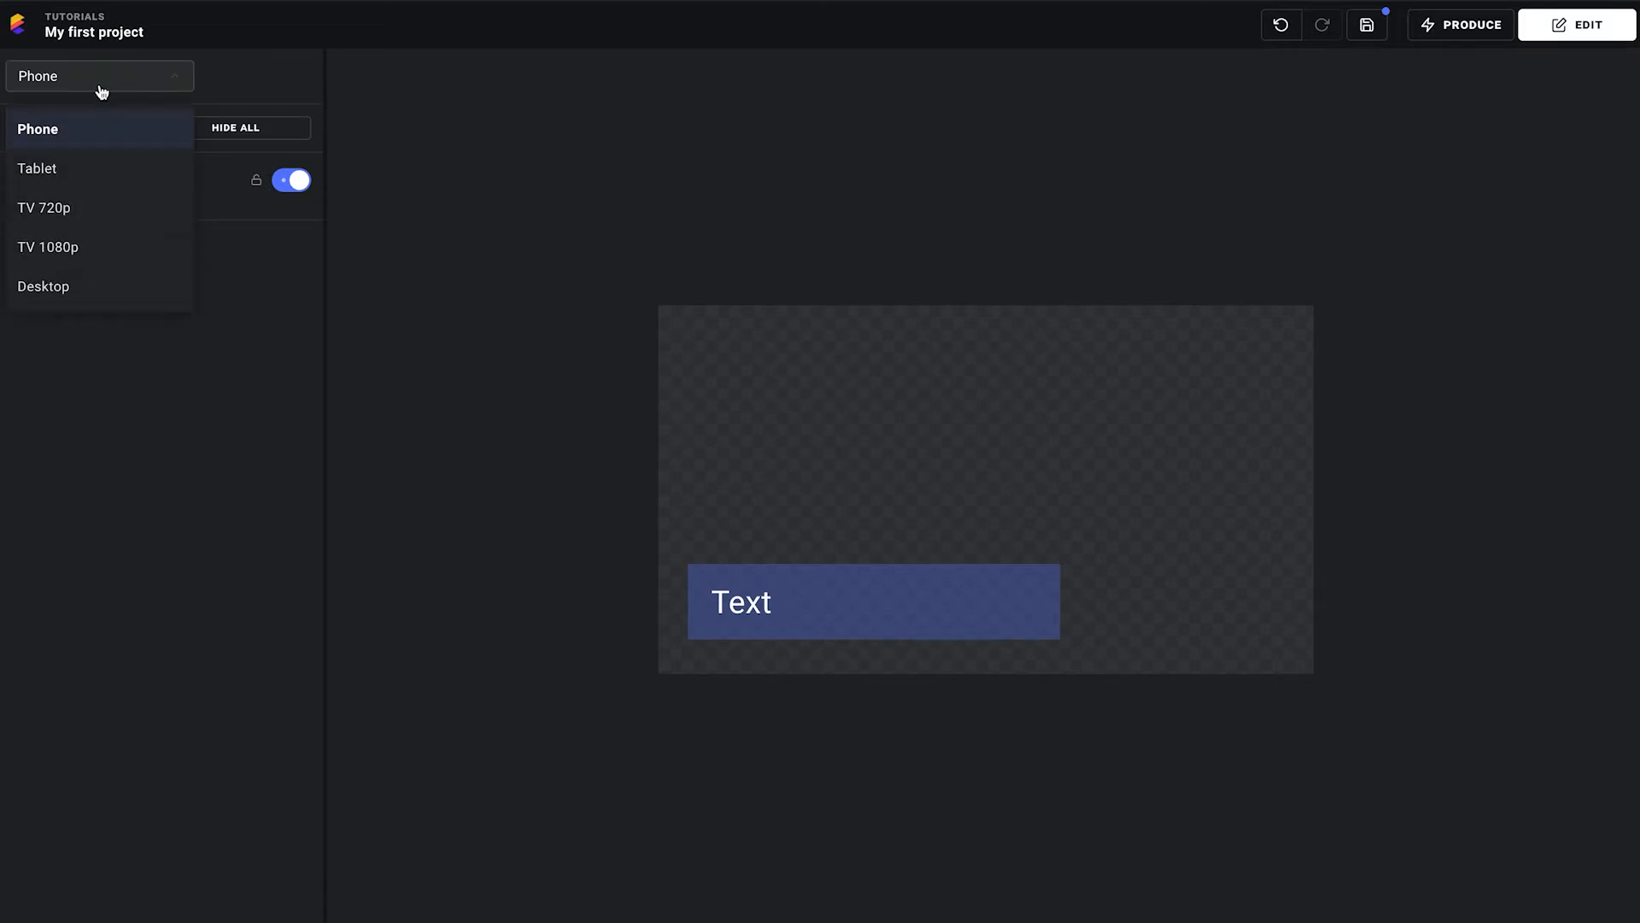
pyautogui.click(109, 180)
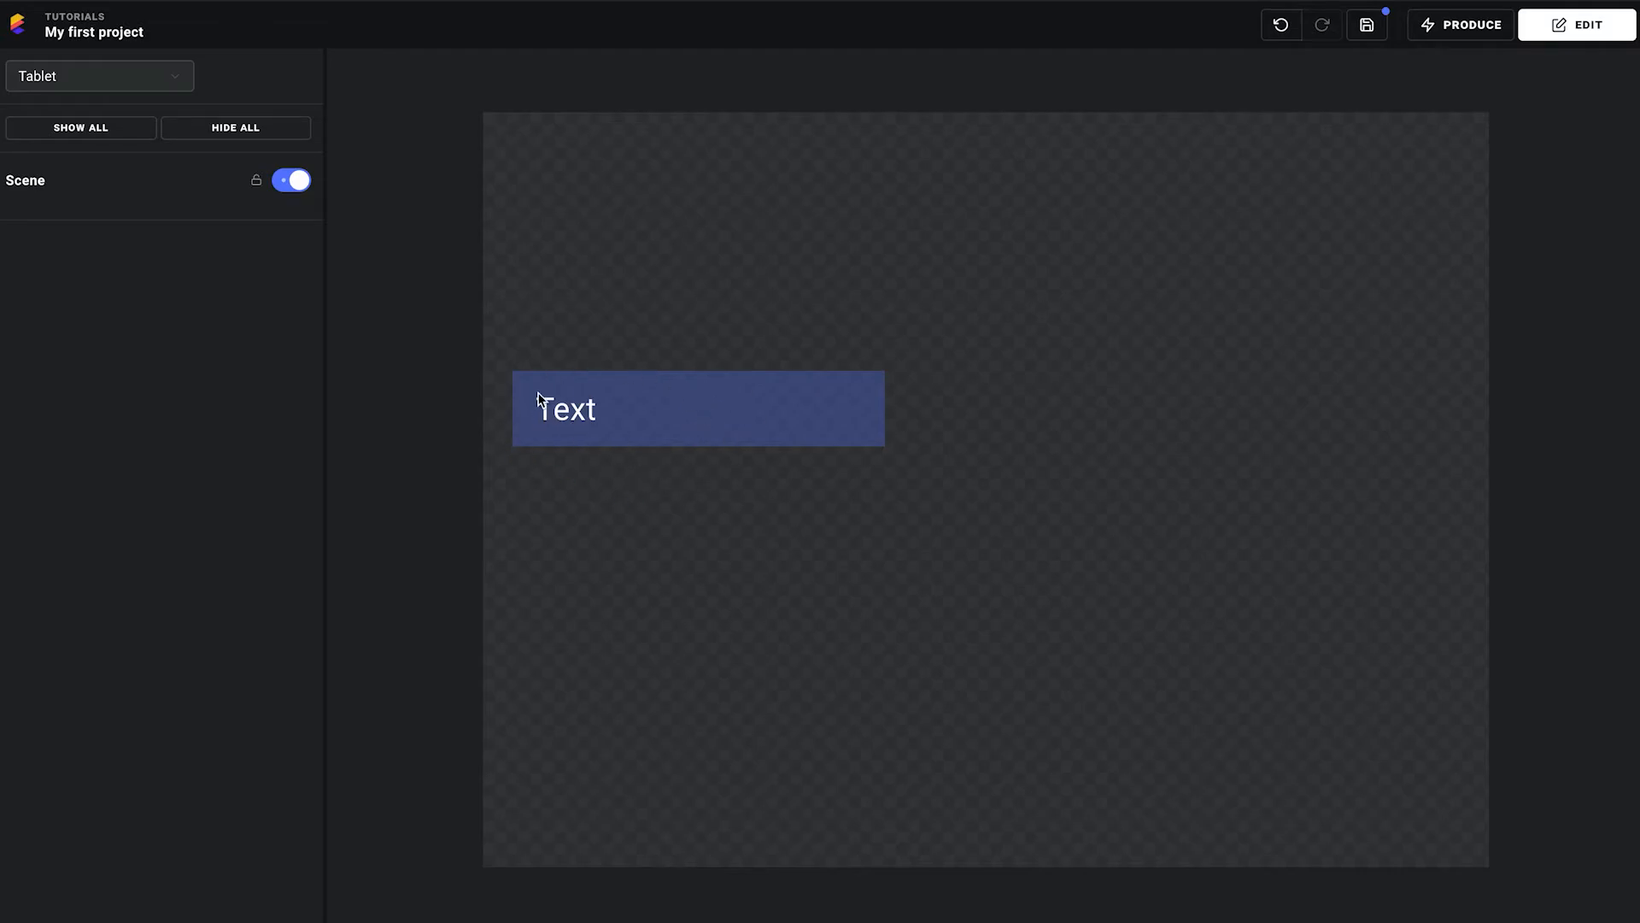
pyautogui.click(146, 75)
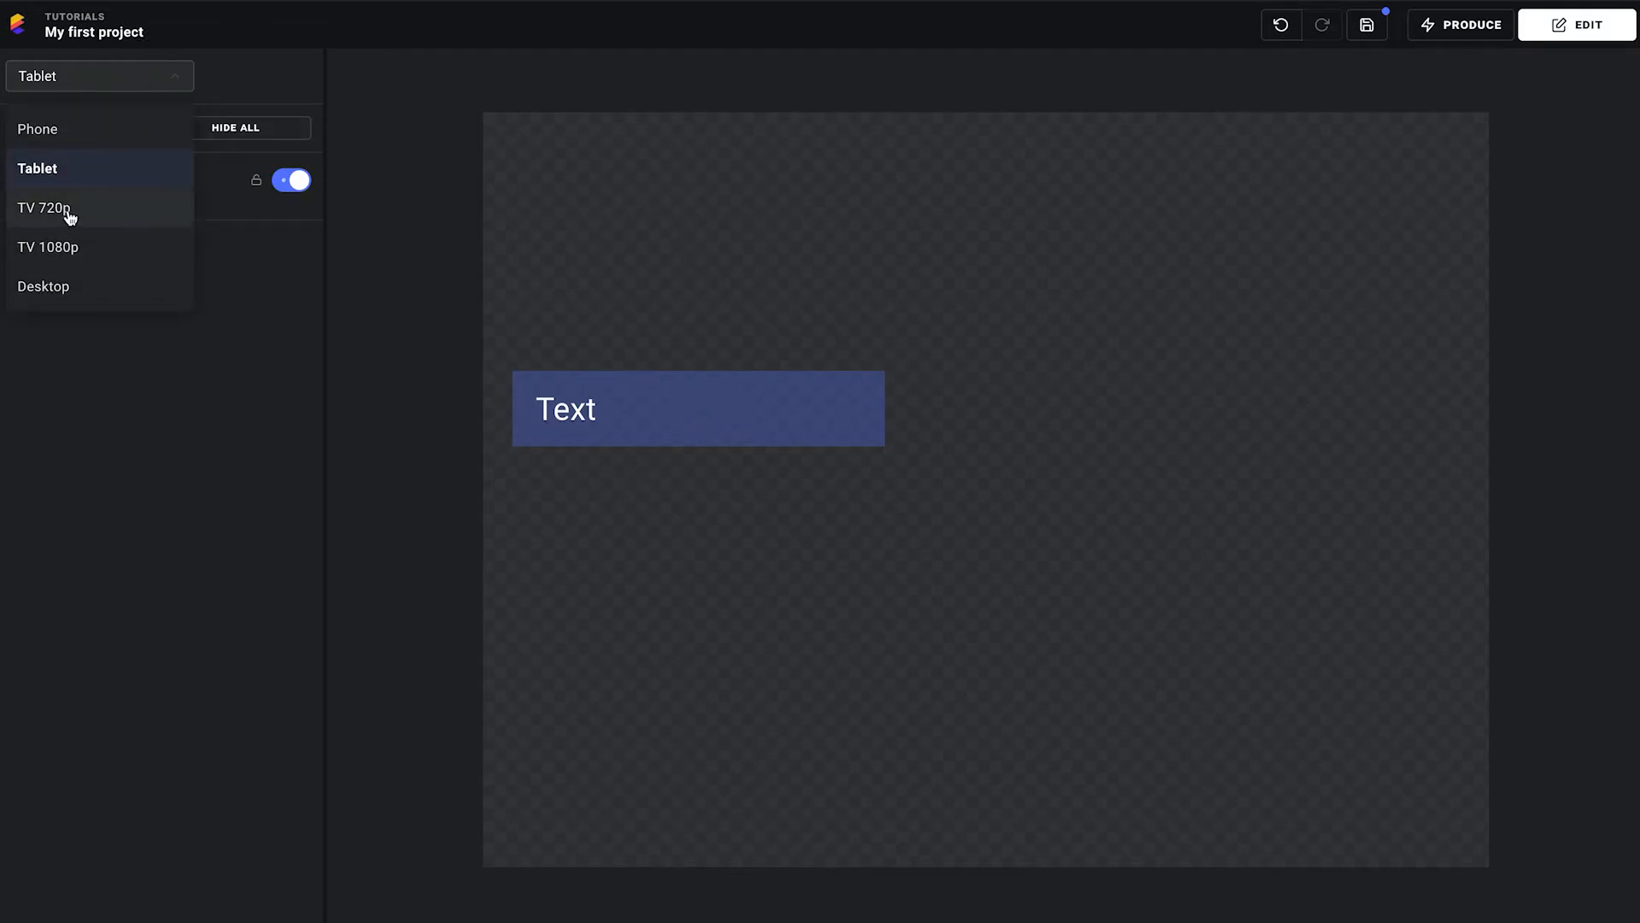
pyautogui.click(109, 219)
pyautogui.click(132, 79)
pyautogui.click(123, 248)
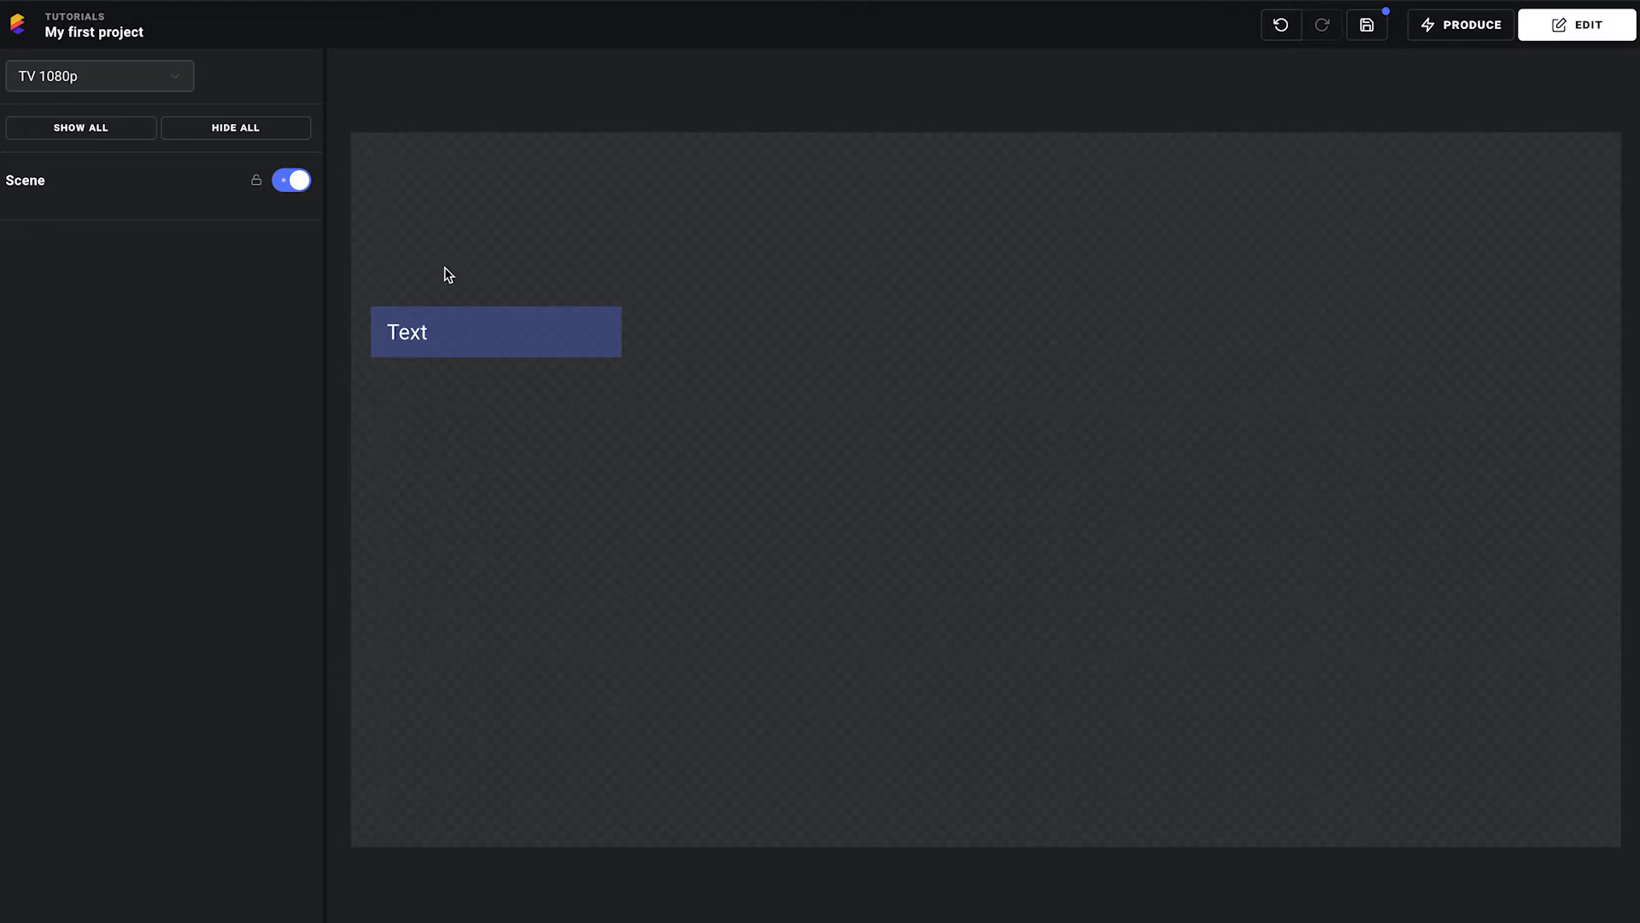
pyautogui.click(1579, 24)
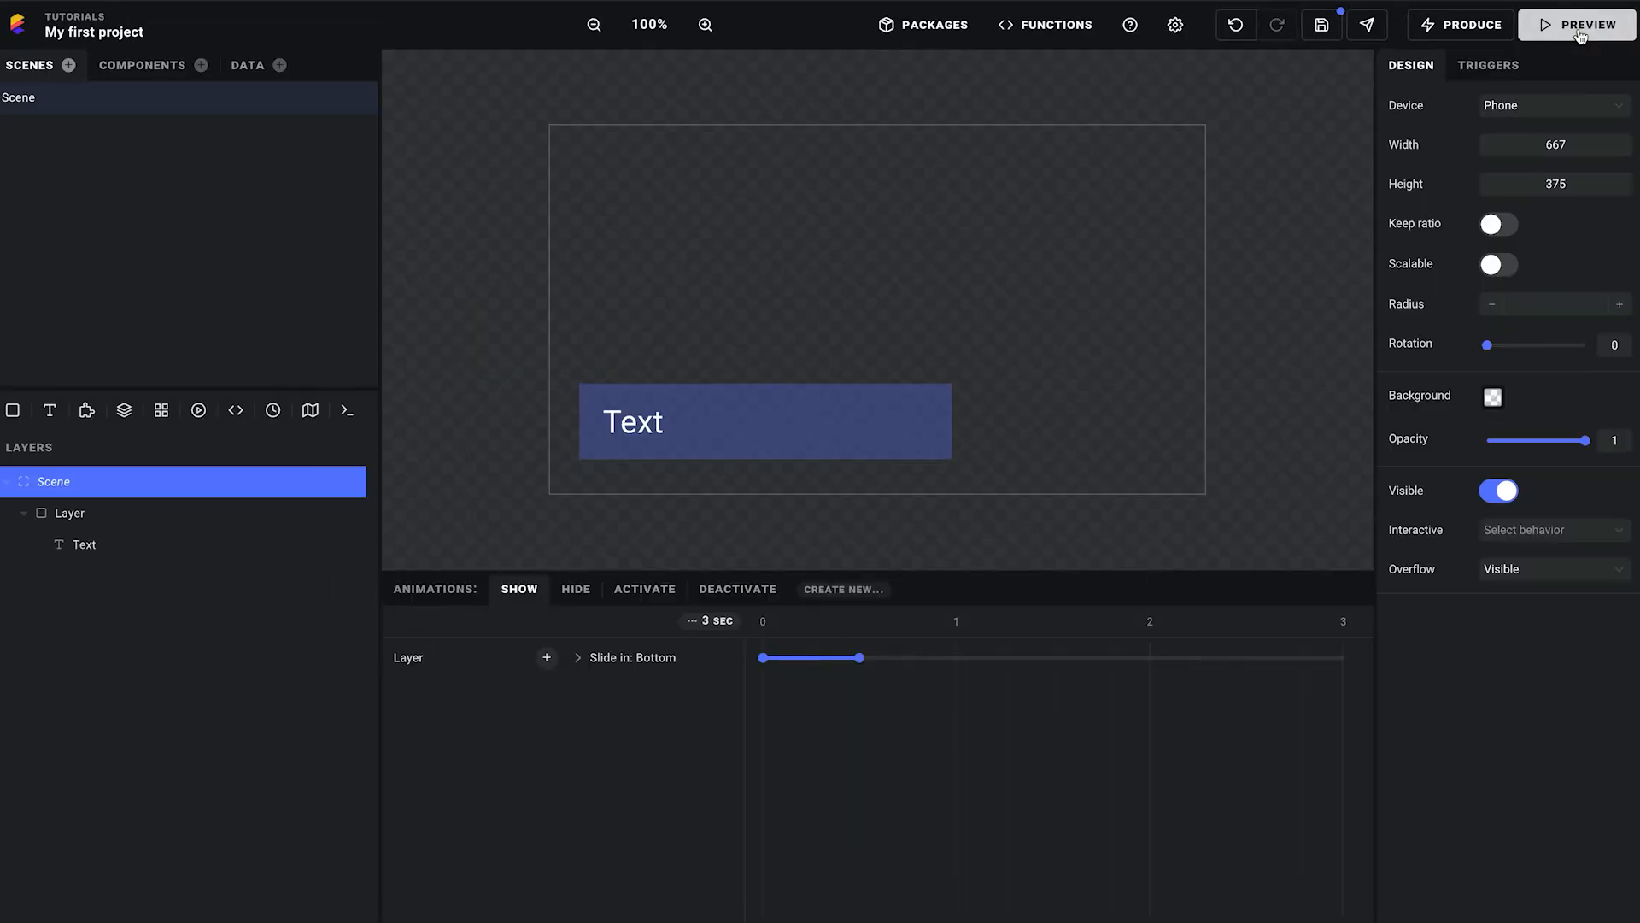
# Step: Anchor the parent layer to the scene's bottom instead of its top, with left and bottom offsets of 32
pyautogui.click(111, 520)
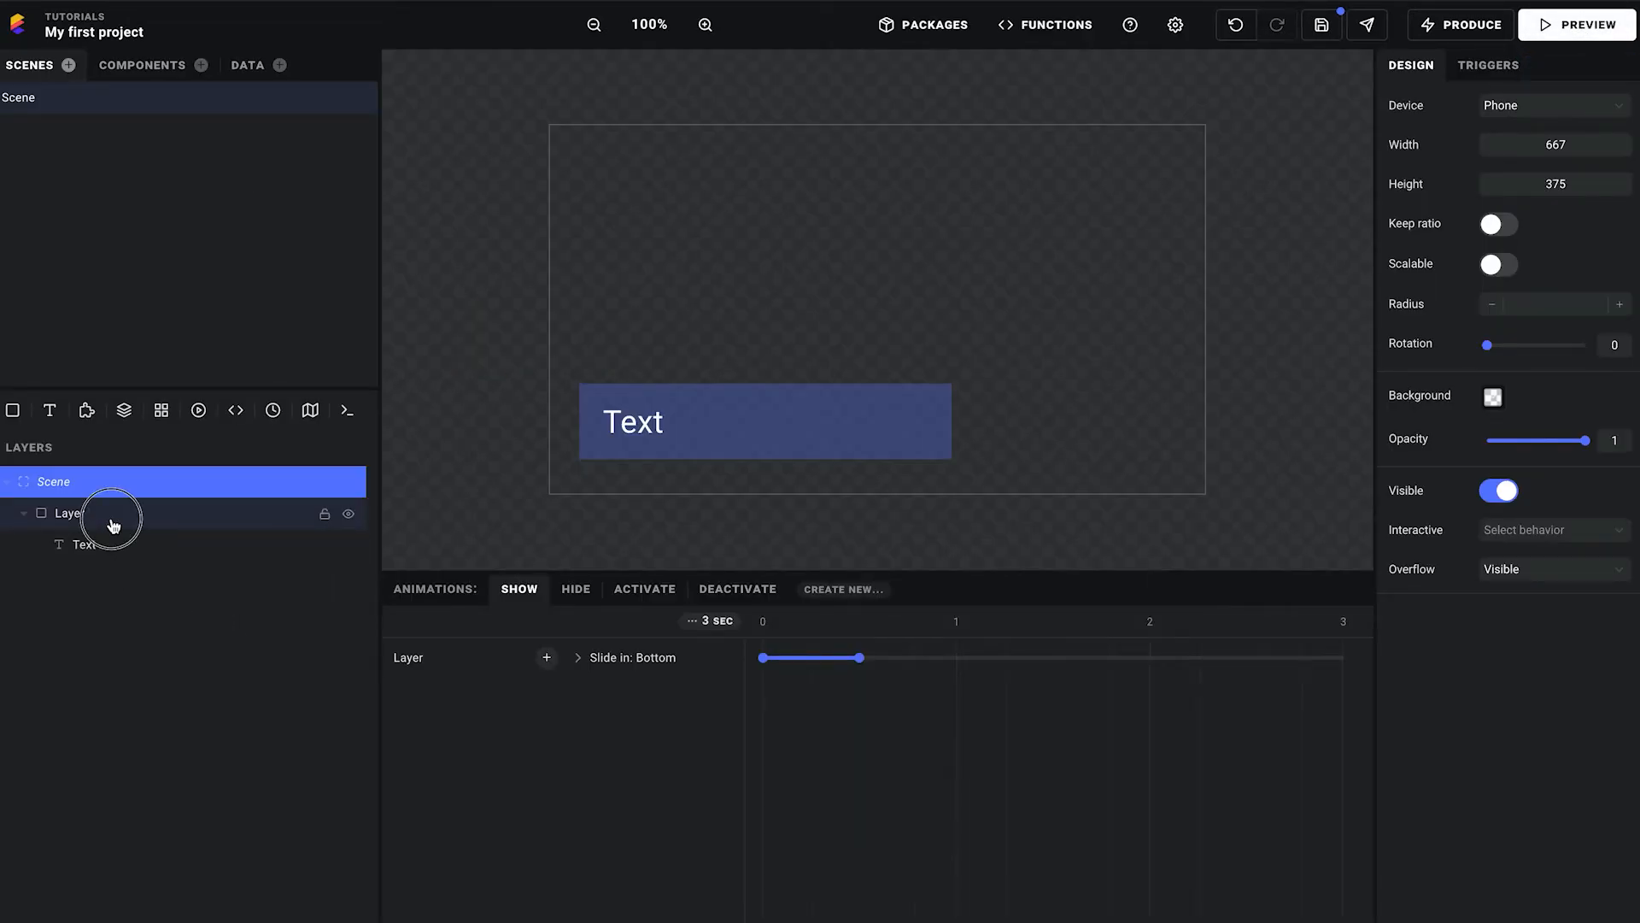
pyautogui.click(1511, 162)
pyautogui.click(1445, 187)
pyautogui.write('32')
pyautogui.press('Tab')
pyautogui.write('3')
pyautogui.press('Tab')
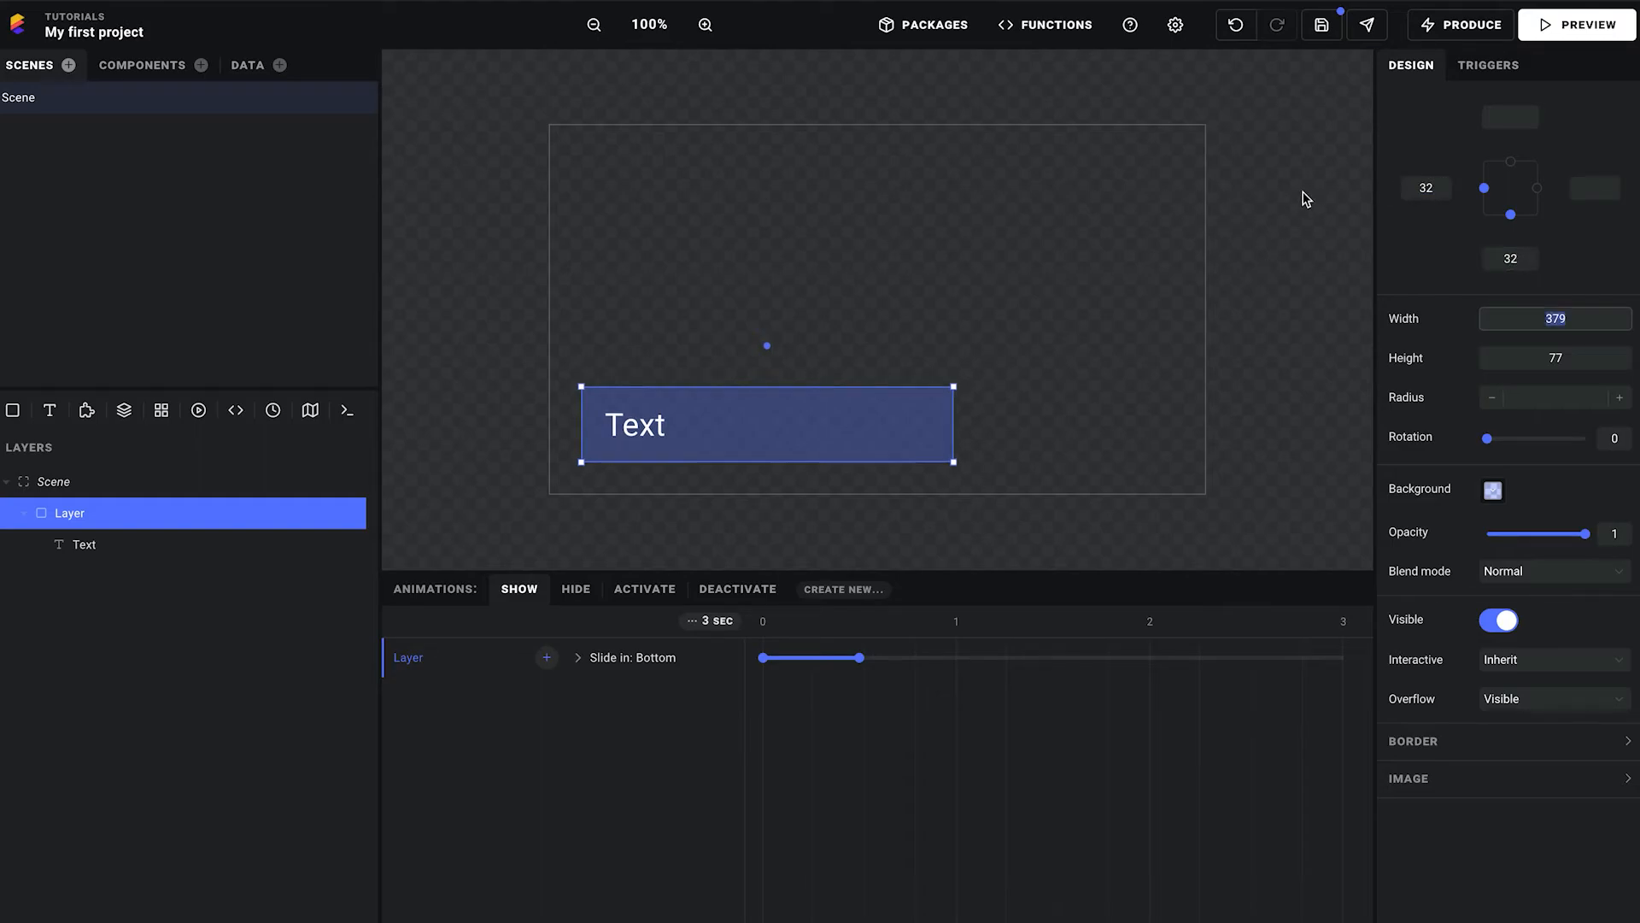
# Step: Preview the scene on the Tablet device, toggle it off and on twice to check the animations, and return to the editor
pyautogui.click(1568, 28)
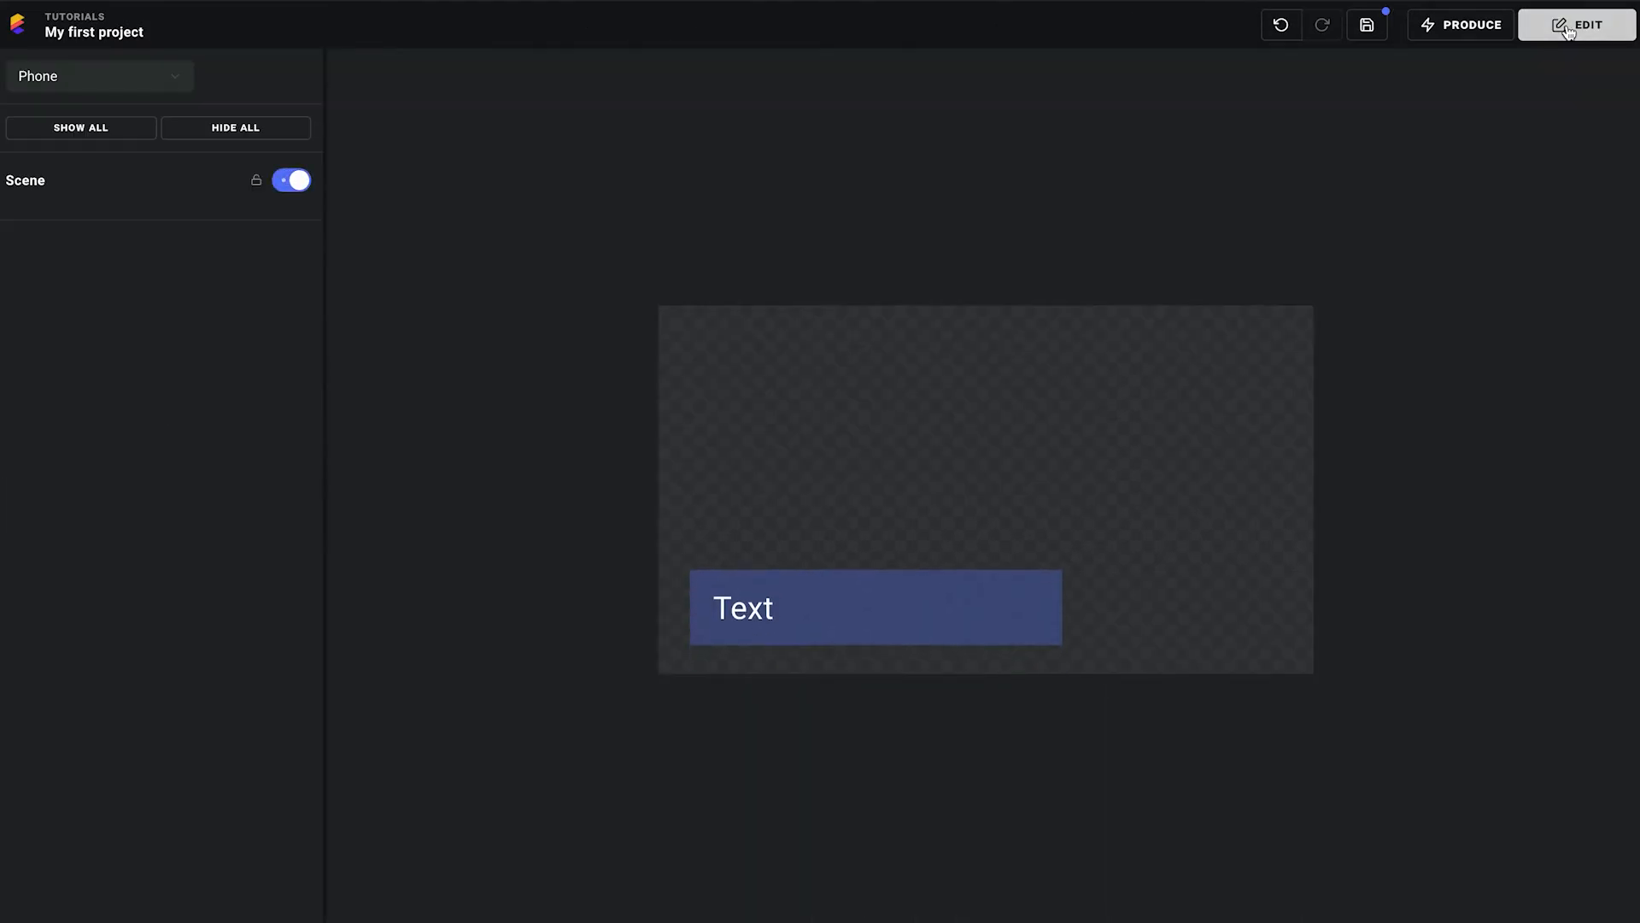
pyautogui.click(150, 80)
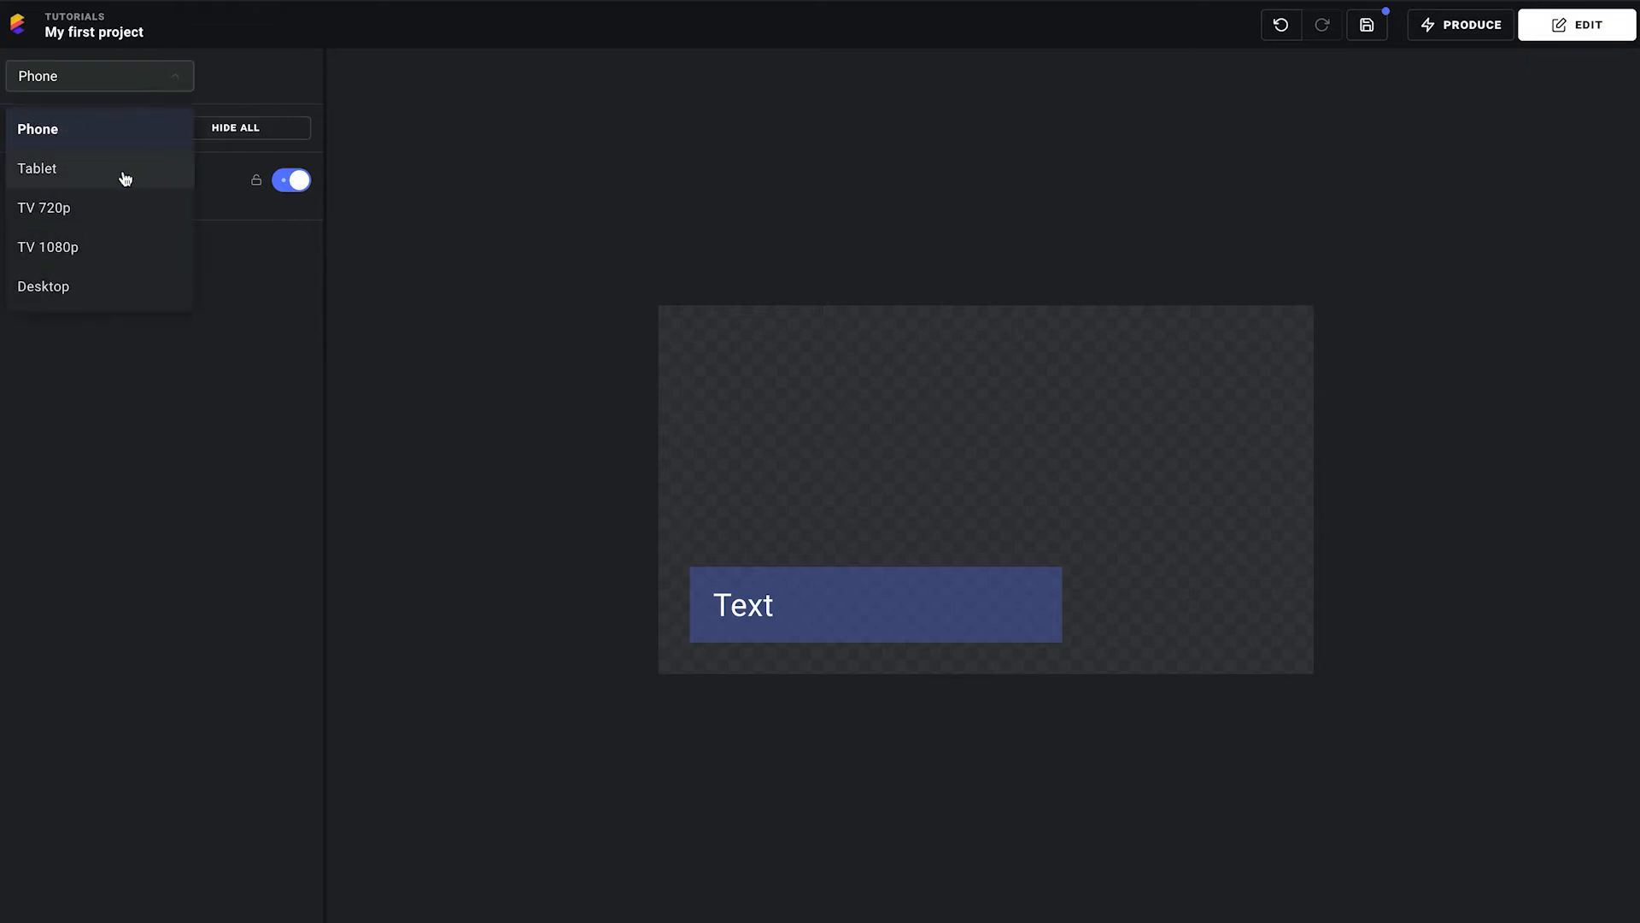
pyautogui.click(126, 177)
pyautogui.click(291, 184)
pyautogui.click(292, 184)
pyautogui.click(292, 184)
pyautogui.click(291, 184)
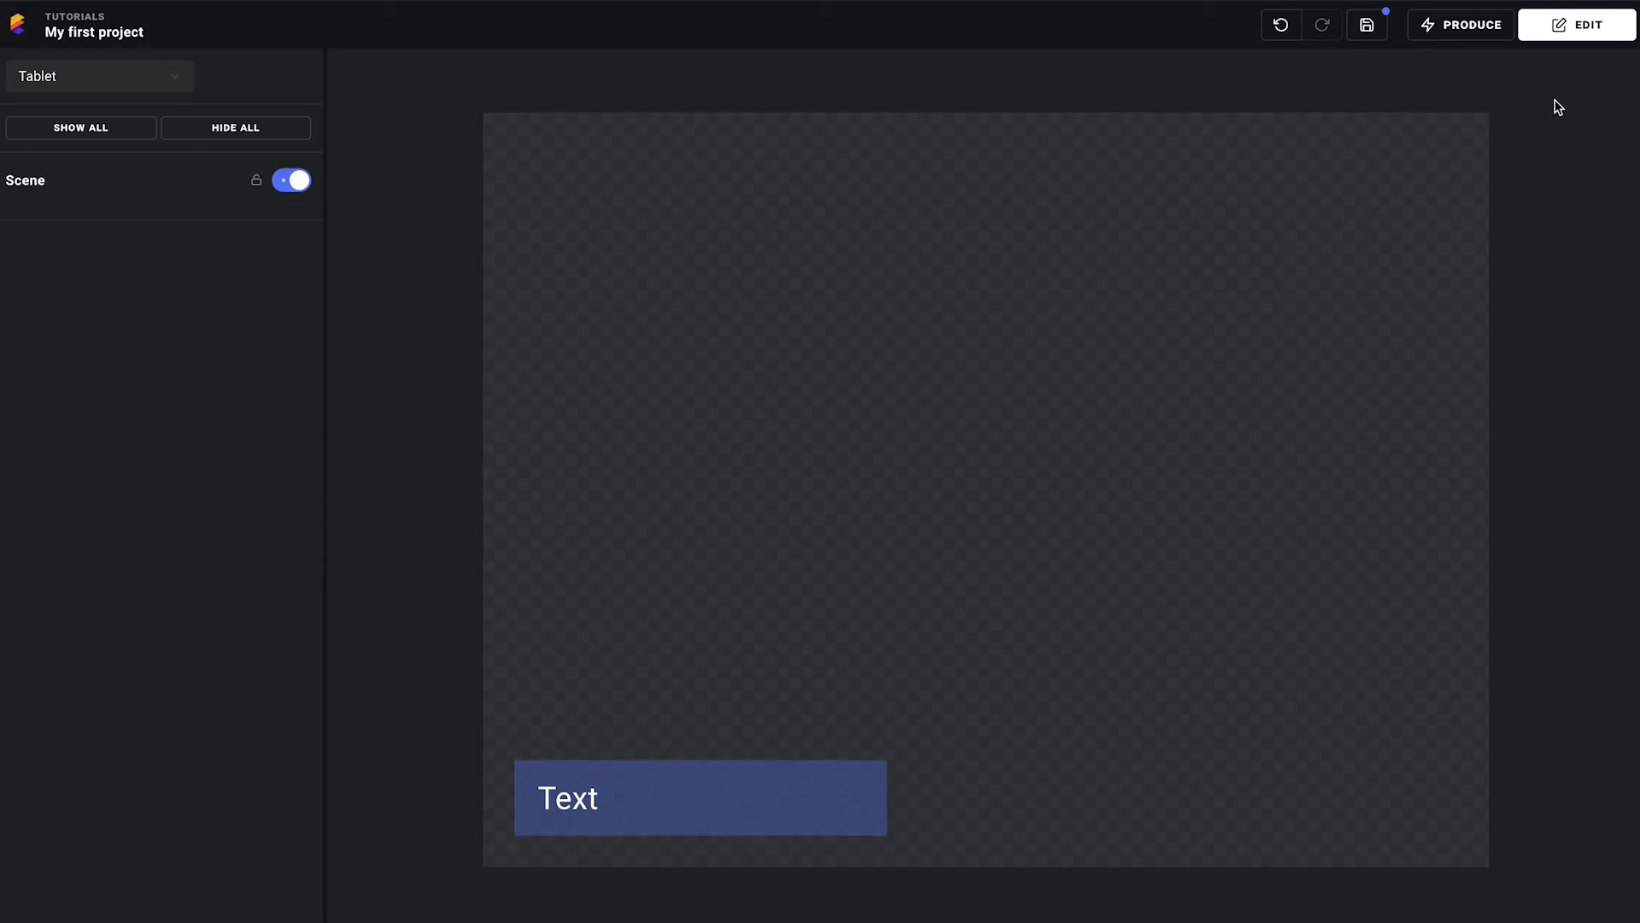
pyautogui.click(1594, 34)
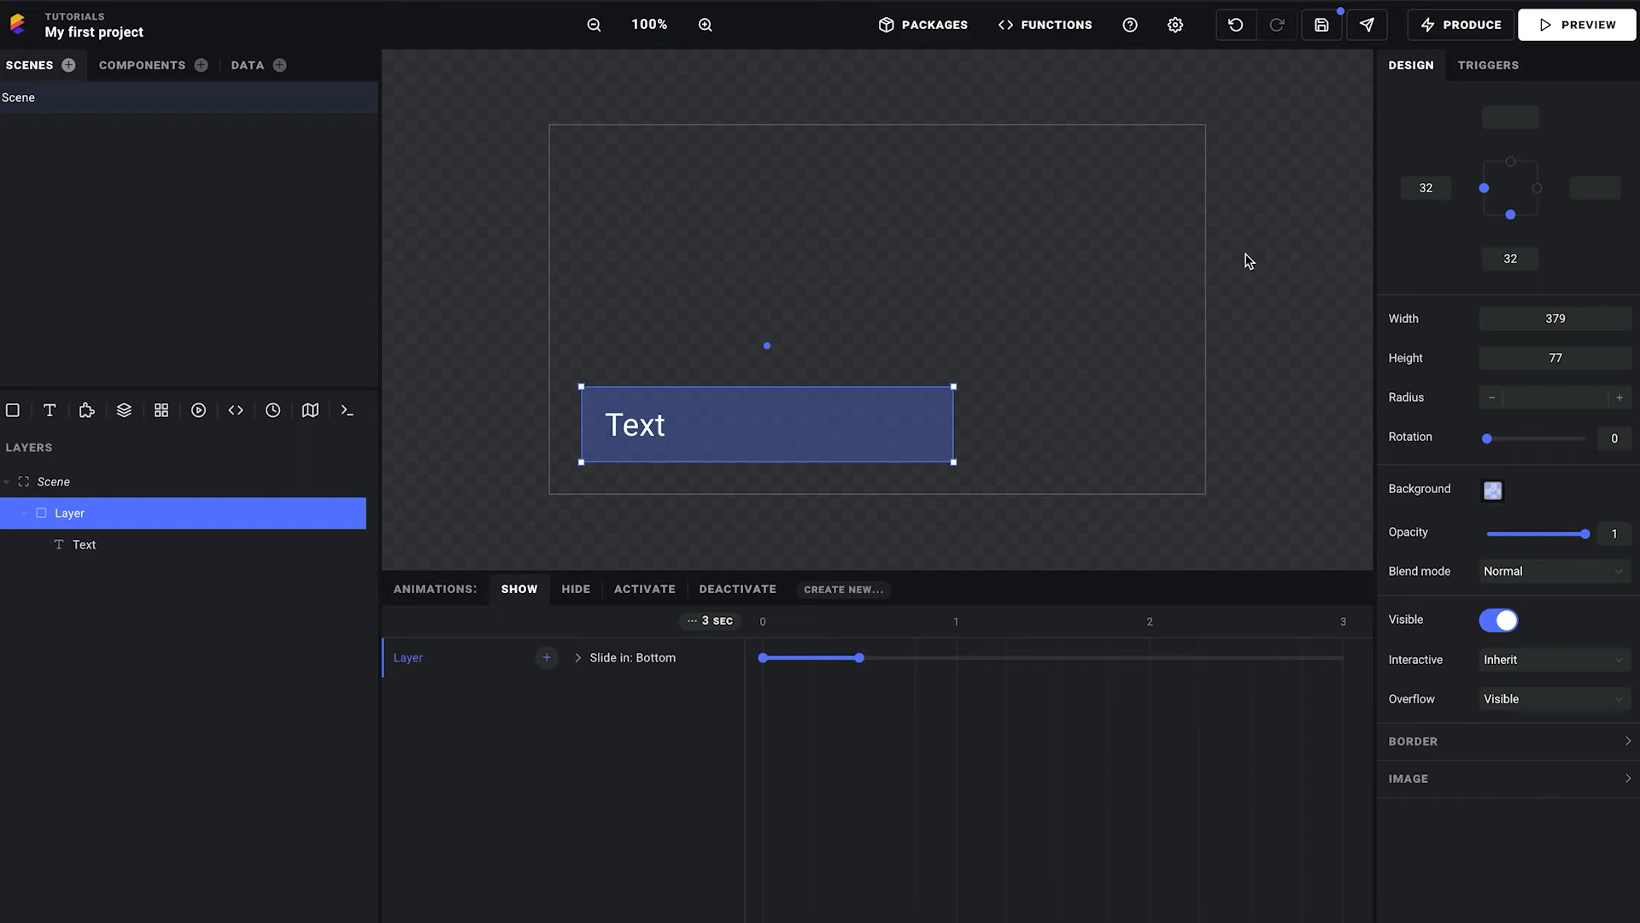
# Step: Save the project, view its preferences with the typeface settings, and return to the editor
pyautogui.click(1321, 28)
pyautogui.click(1176, 25)
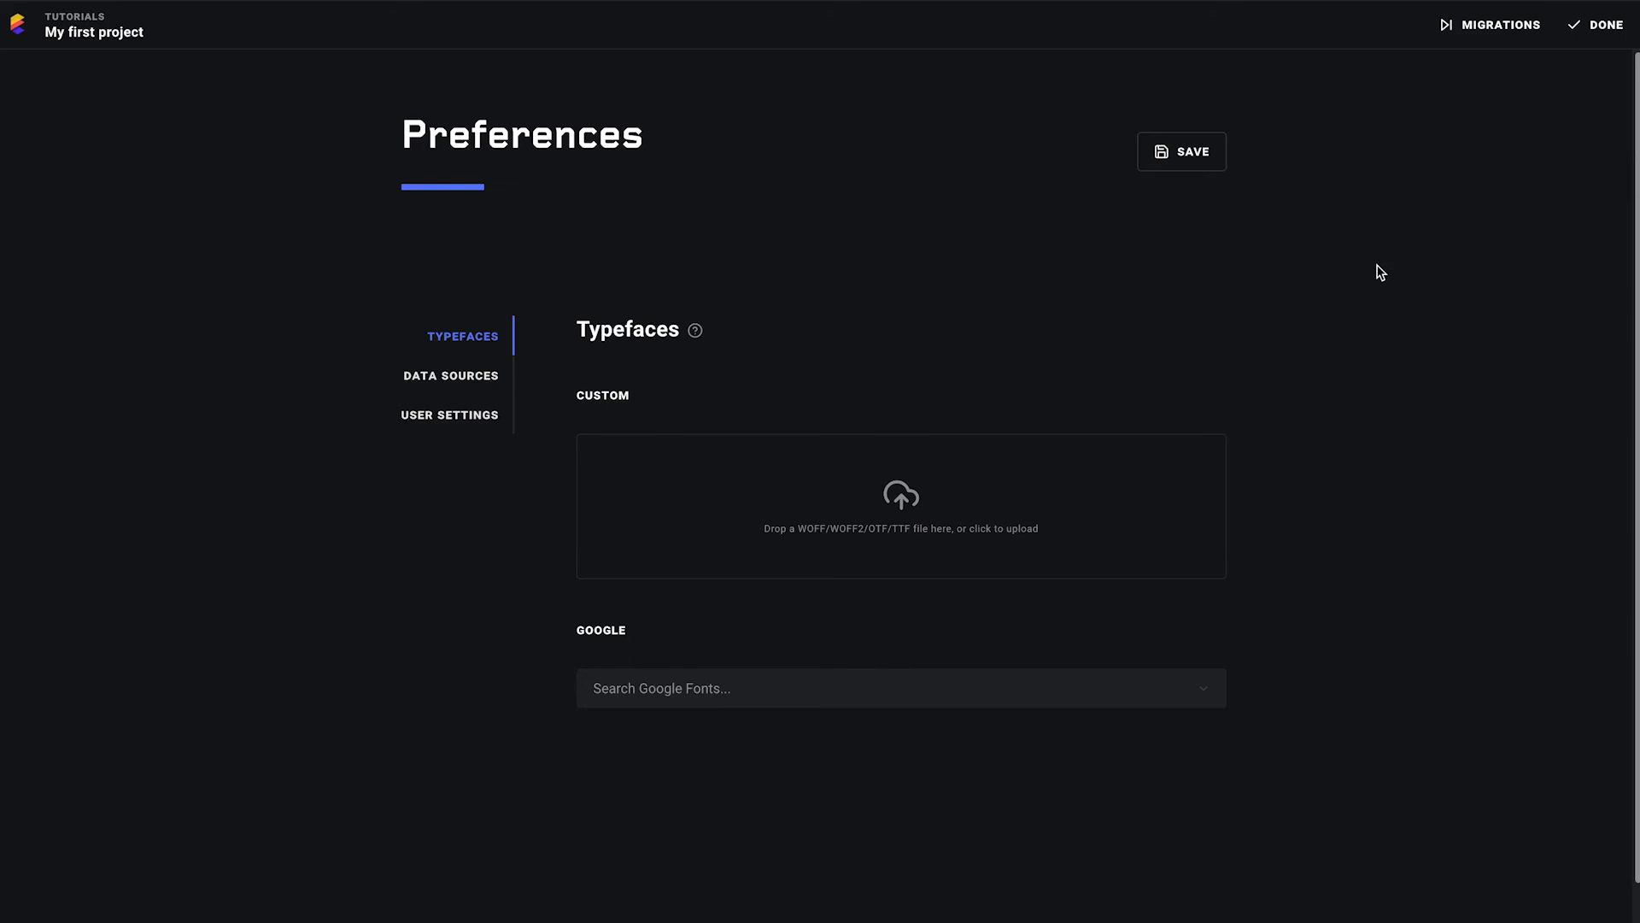
pyautogui.click(1611, 33)
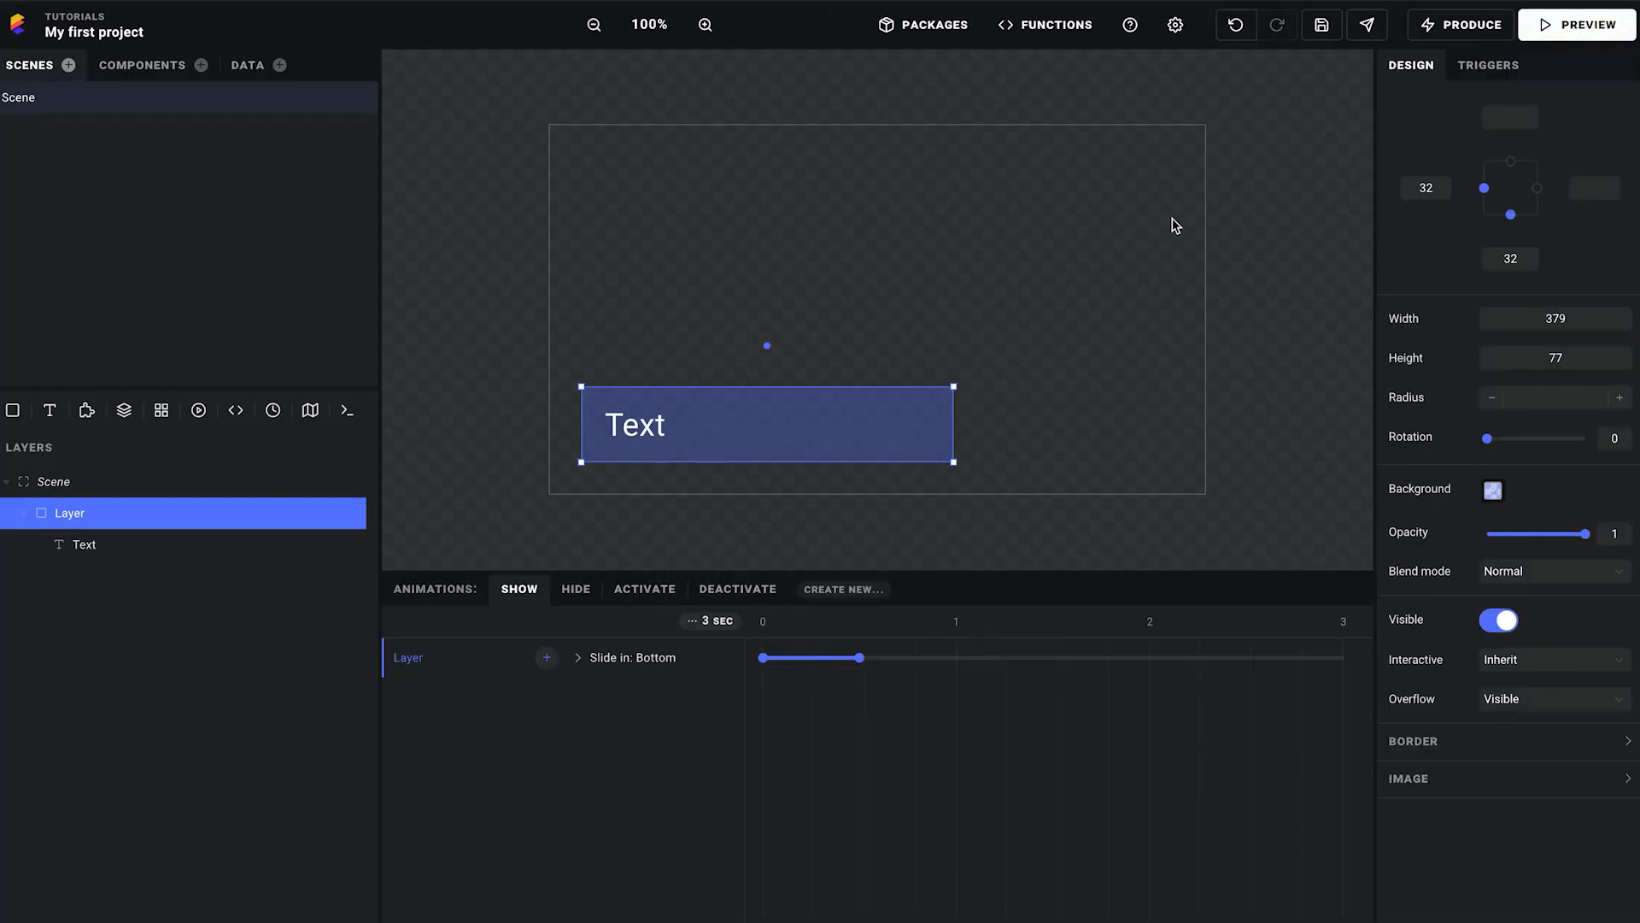
# Step: Deselect the banner layer and open the Design section of the Ease Live documentation
pyautogui.click(1287, 151)
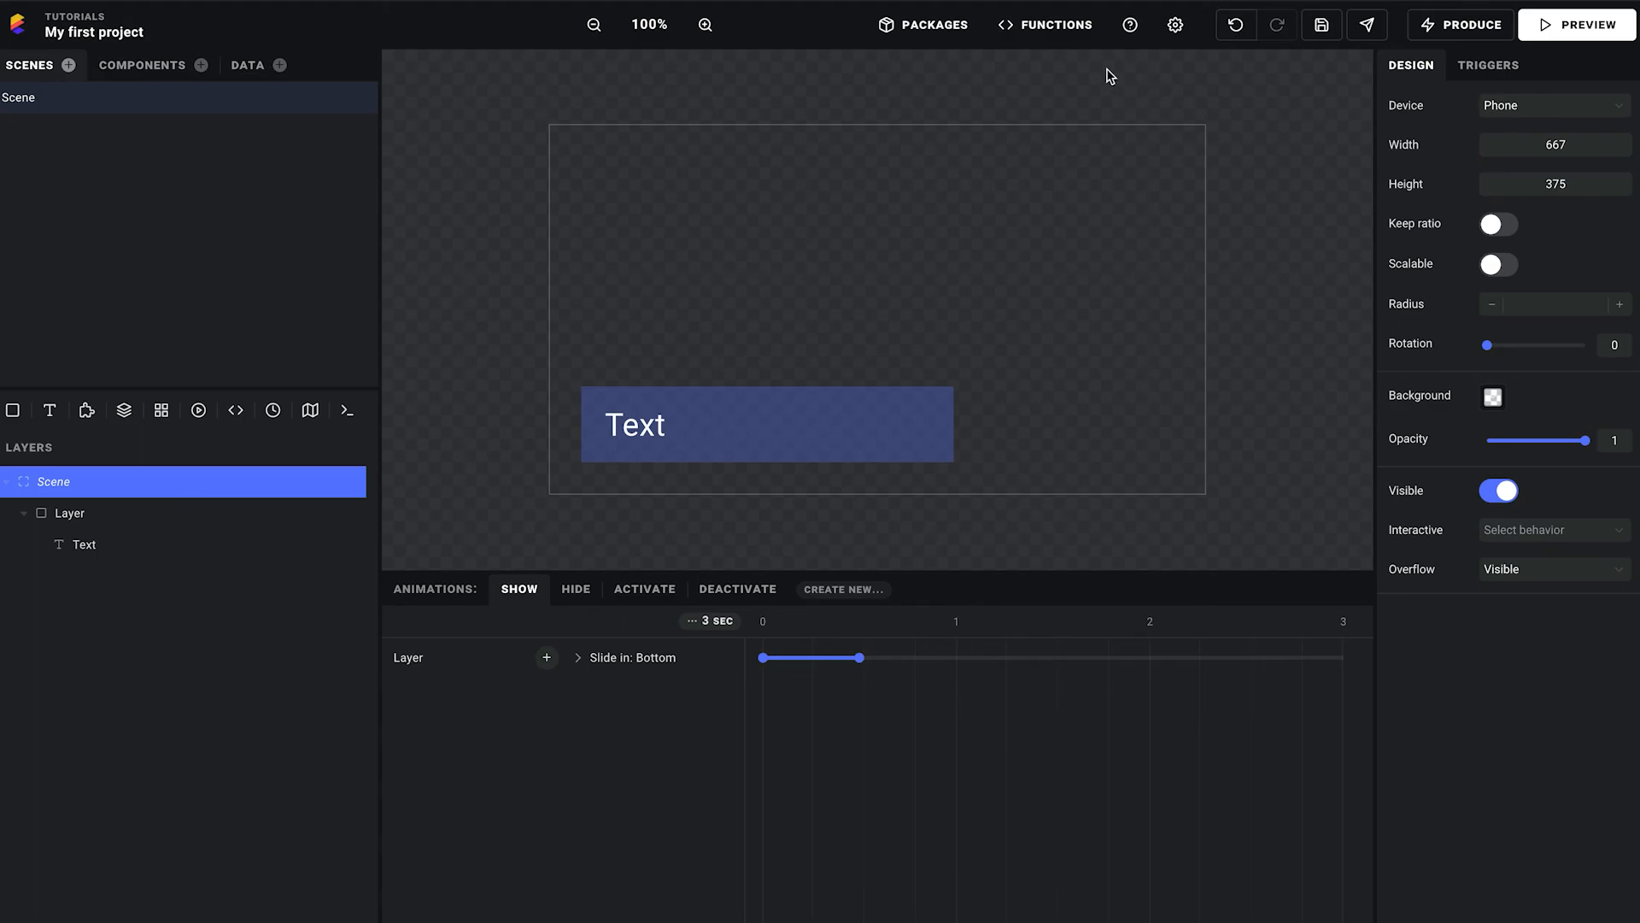
pyautogui.click(1125, 27)
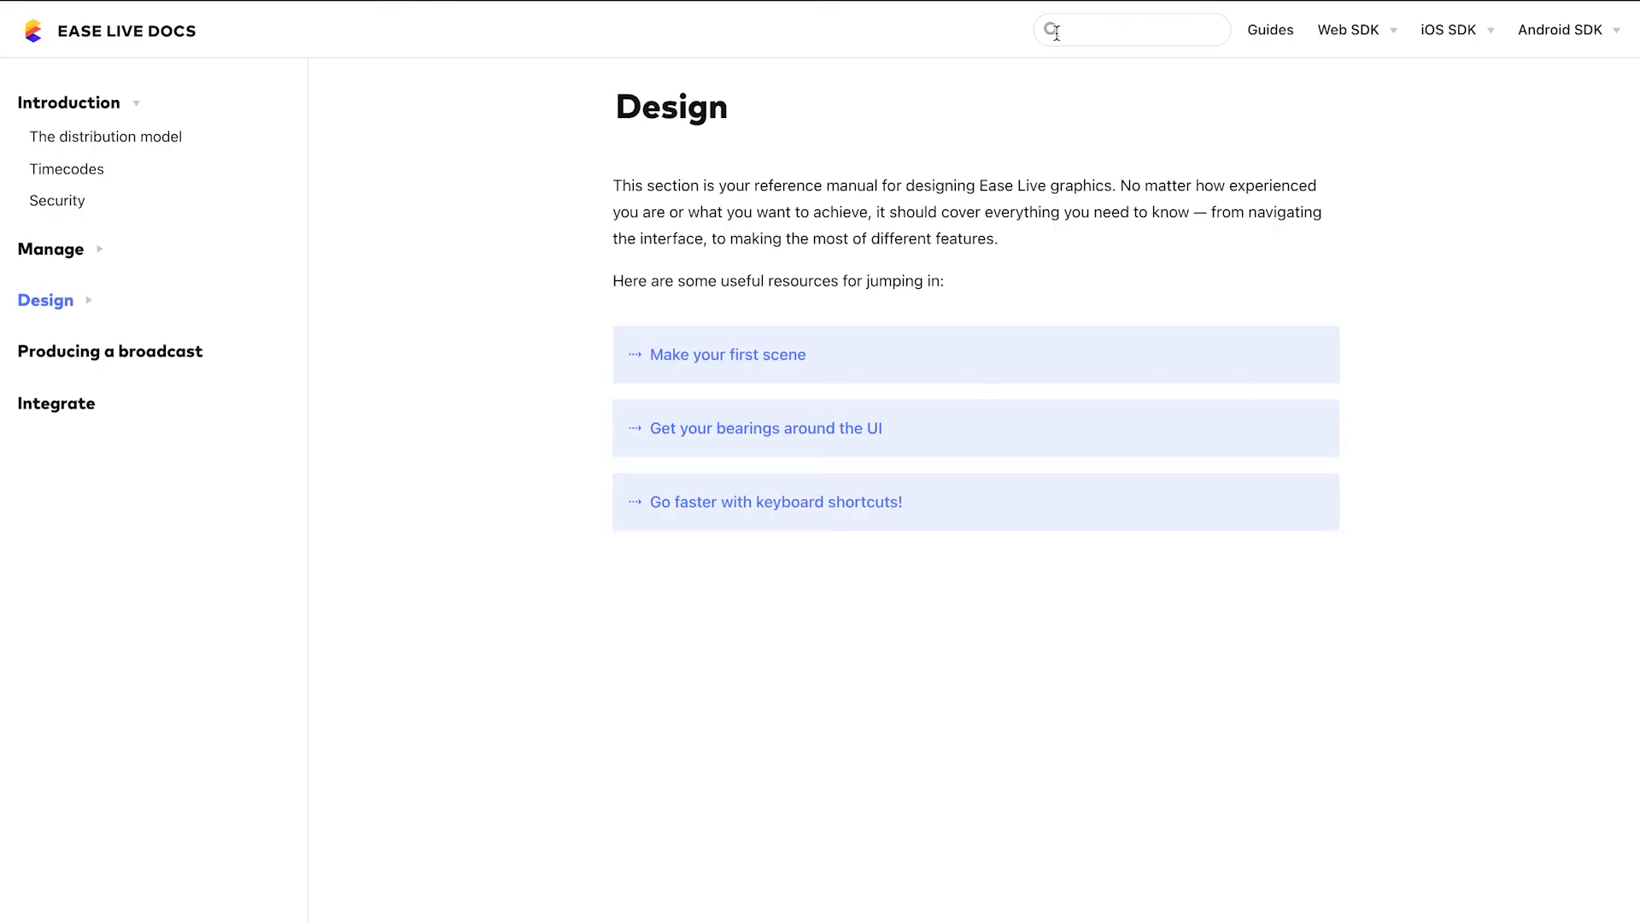